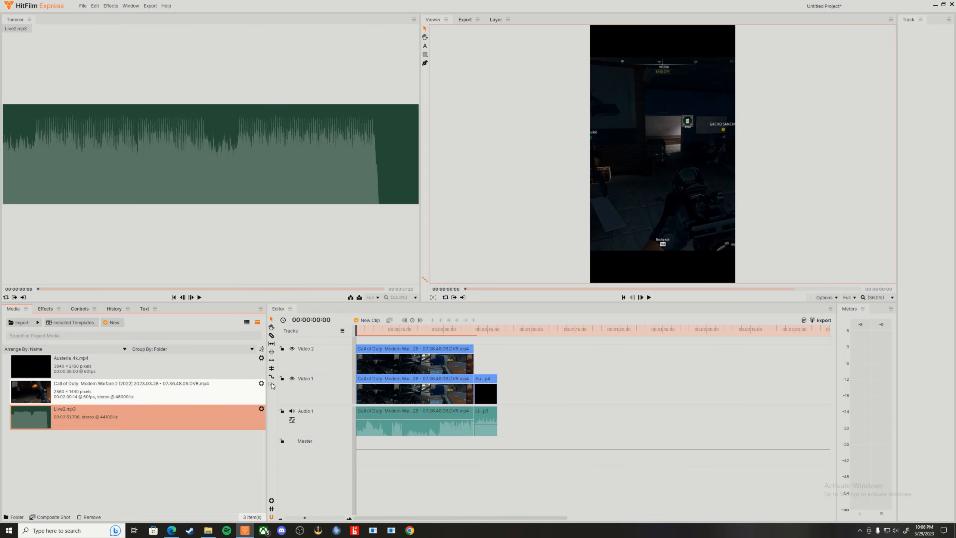
{"action": "left_click", "coordinate": [27, 322]}
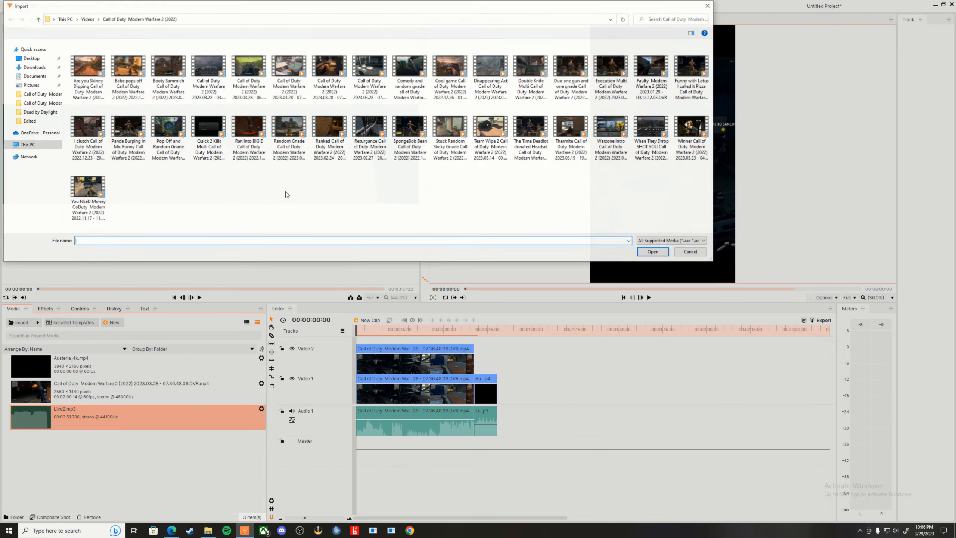
{"action": "left_click", "coordinate": [690, 252]}
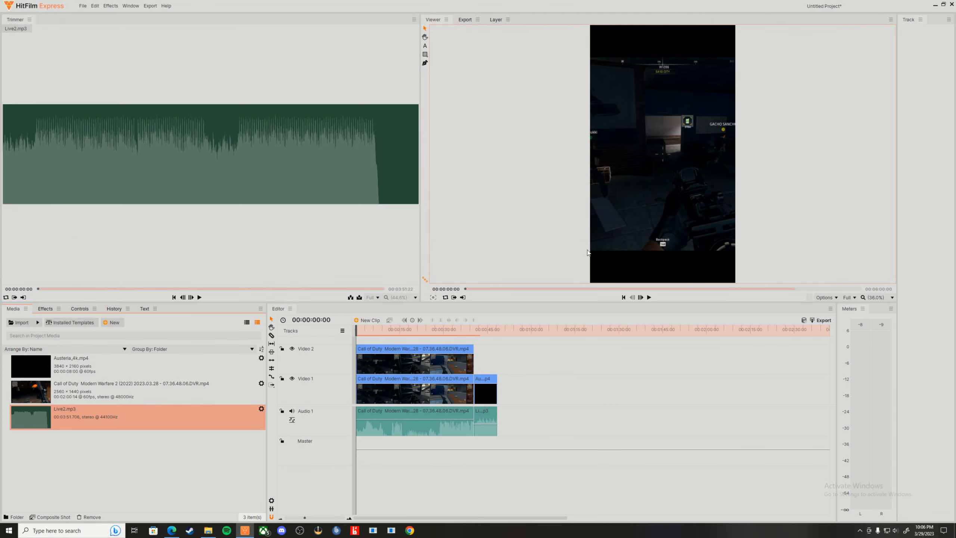
{"action": "key", "text": "alt+z"}
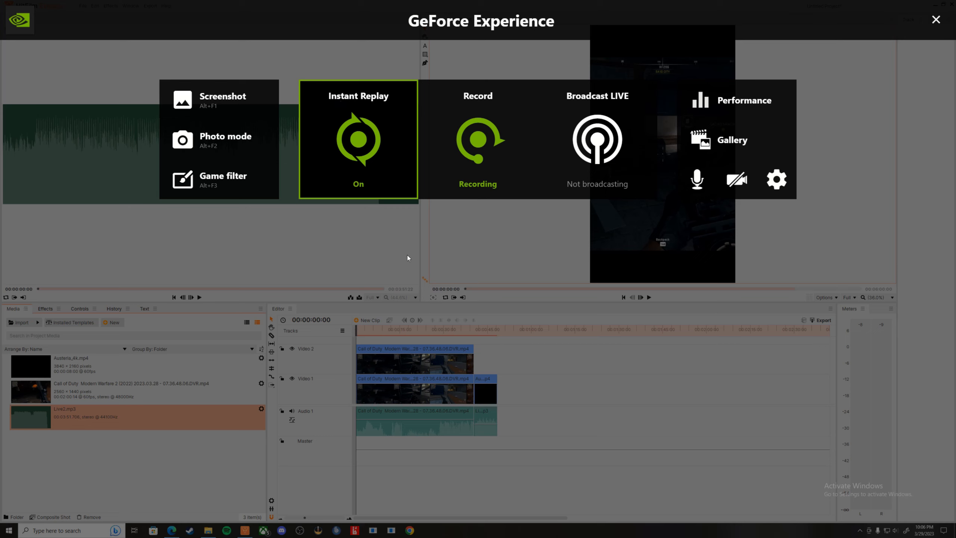
{"action": "left_click", "coordinate": [532, 292]}
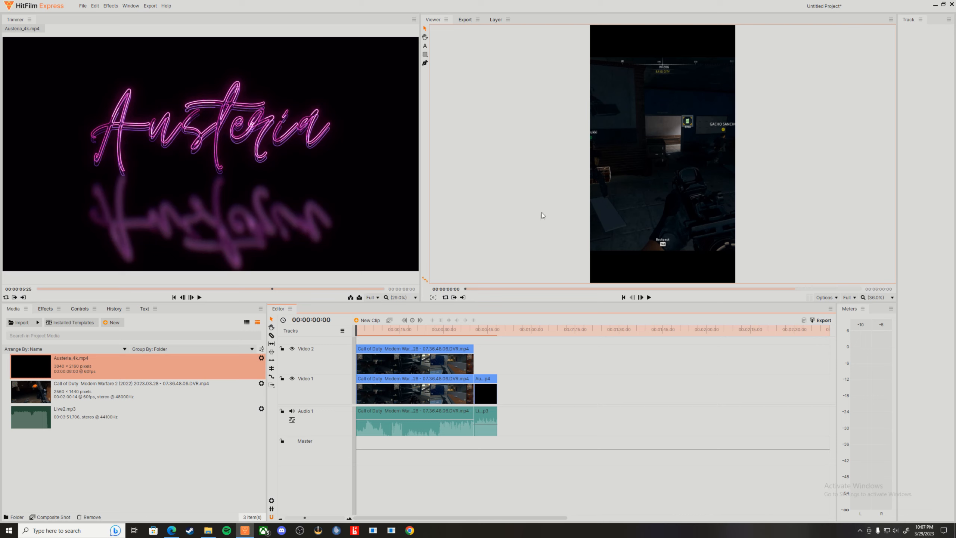
Open the project settings and select the Custom template from the available templates.
{"action": "left_click", "coordinate": [80, 6]}
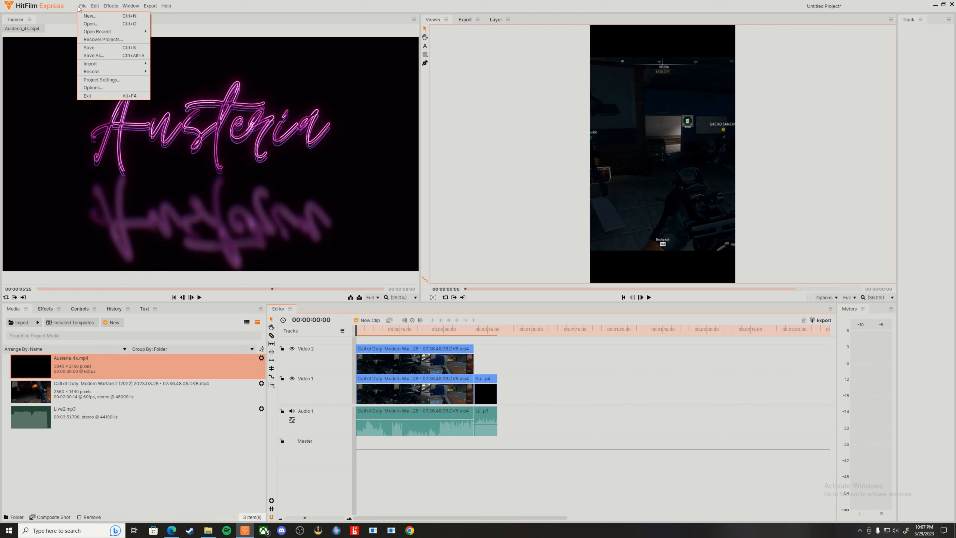
{"action": "left_click", "coordinate": [117, 79]}
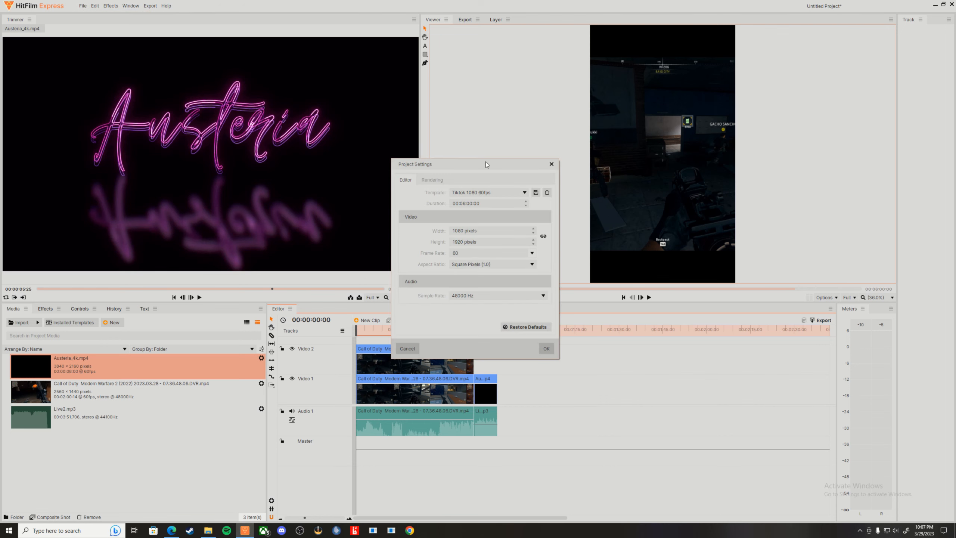
{"action": "left_click", "coordinate": [478, 192]}
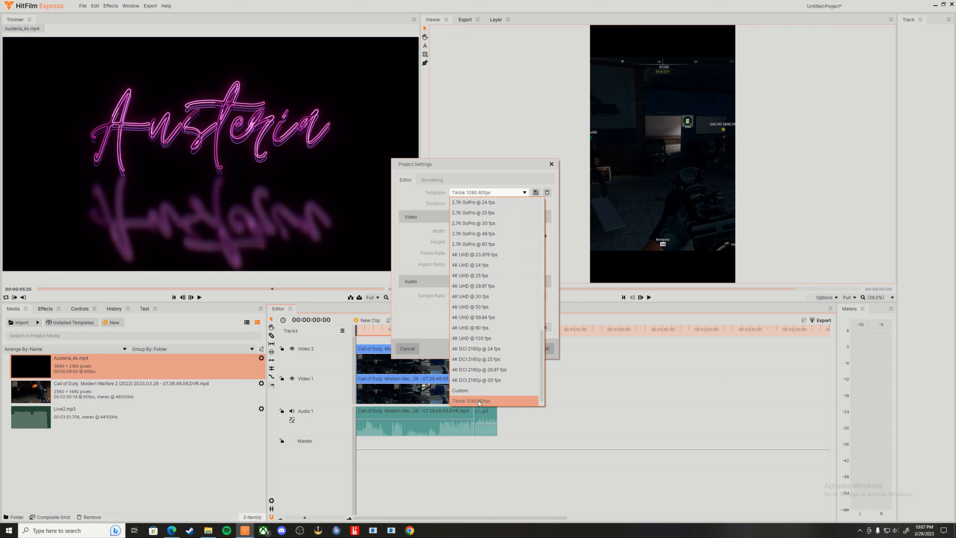
{"action": "scroll", "coordinate": [512, 302], "scroll_direction": "up", "scroll_amount": 8}
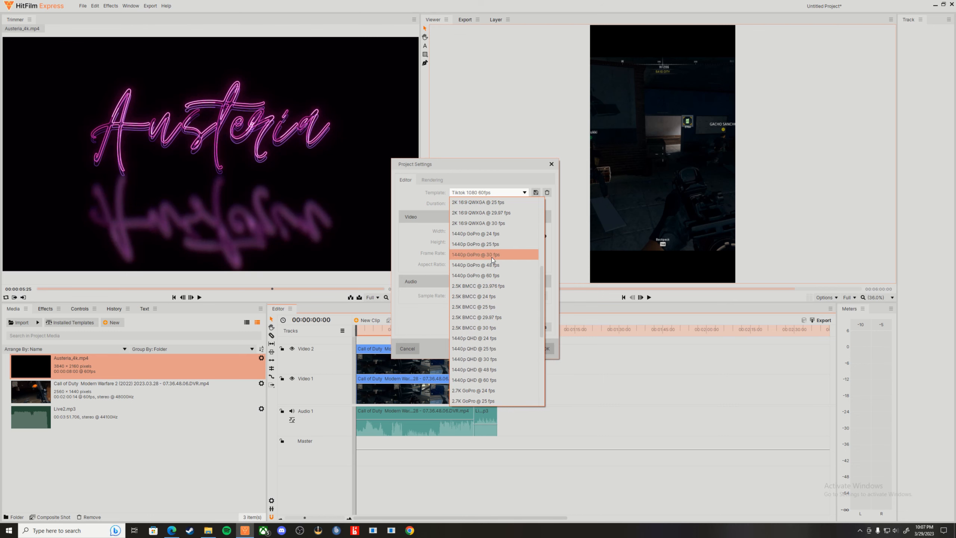
{"action": "scroll", "coordinate": [490, 286], "scroll_direction": "down", "scroll_amount": 8}
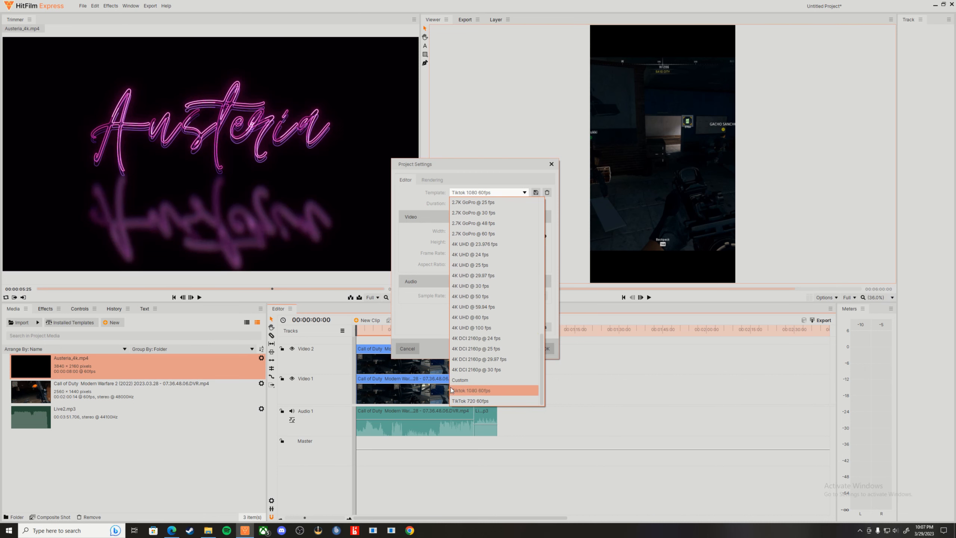
{"action": "left_click", "coordinate": [466, 381]}
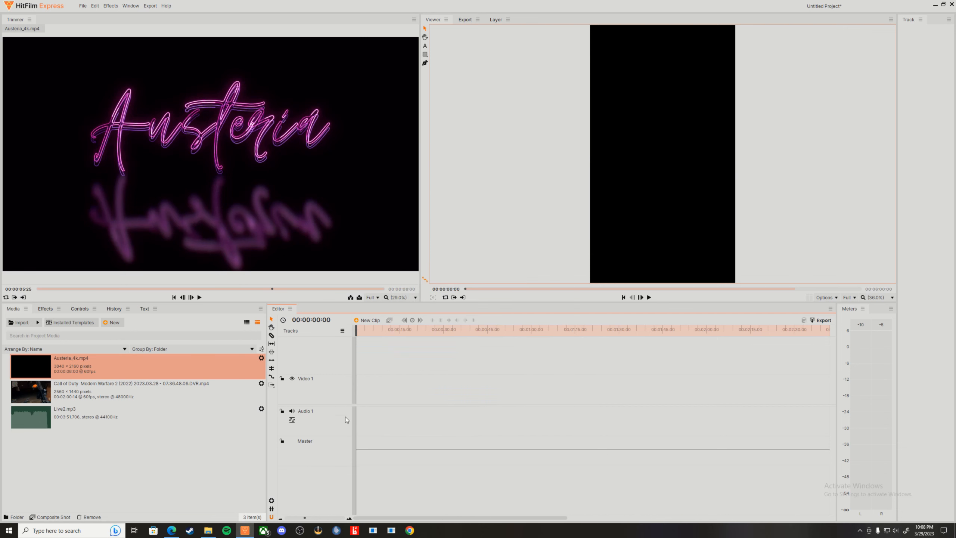
Place the trimmed Call of Duty clip at the start of Video 1, declining to match the sequence settings to the clip.
{"action": "left_click", "coordinate": [121, 390]}
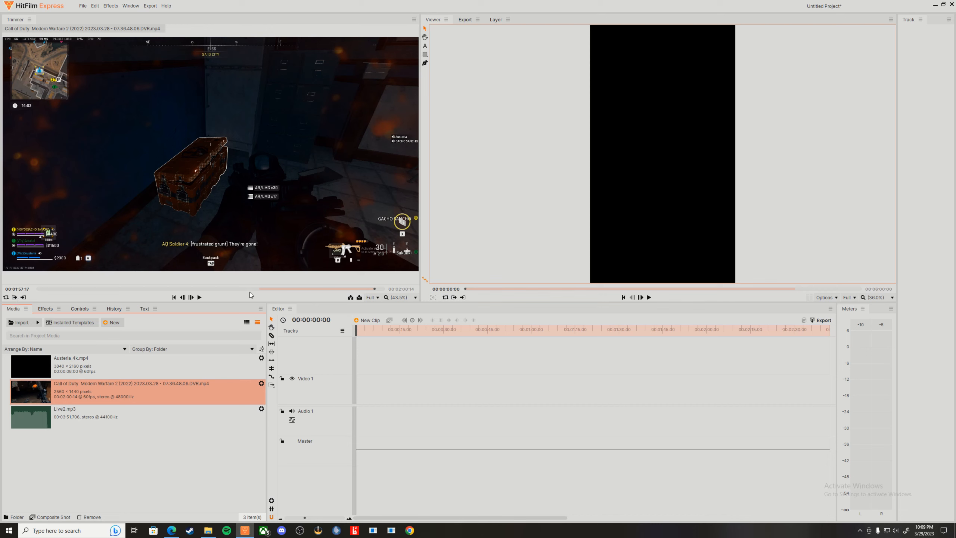
{"action": "left_click_drag", "start_coordinate": [375, 288], "coordinate": [287, 288]}
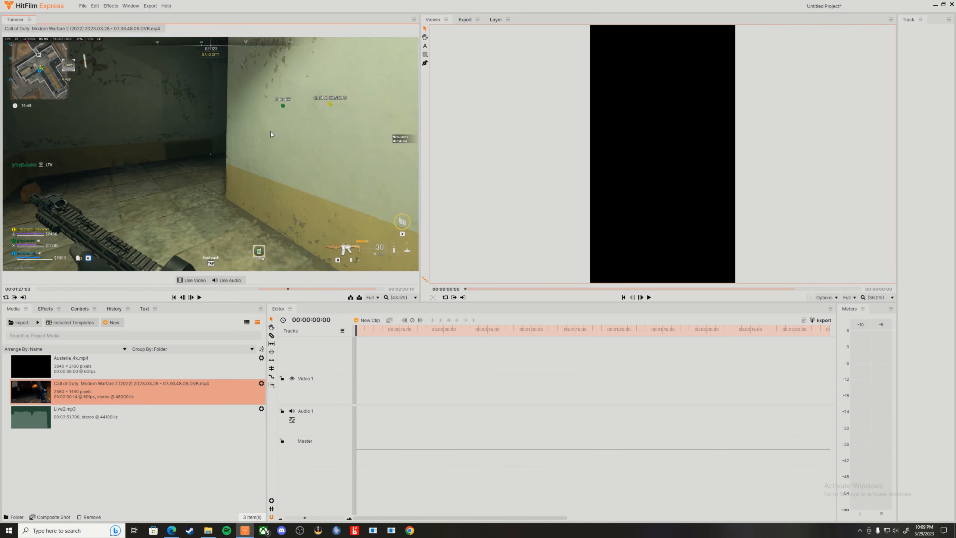
{"action": "left_click_drag", "start_coordinate": [307, 194], "coordinate": [358, 384]}
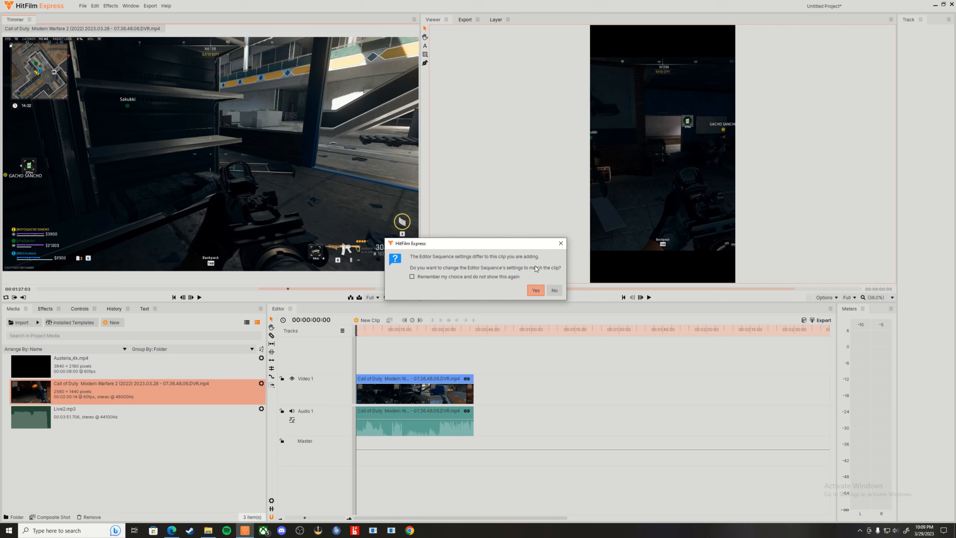
{"action": "left_click", "coordinate": [554, 290]}
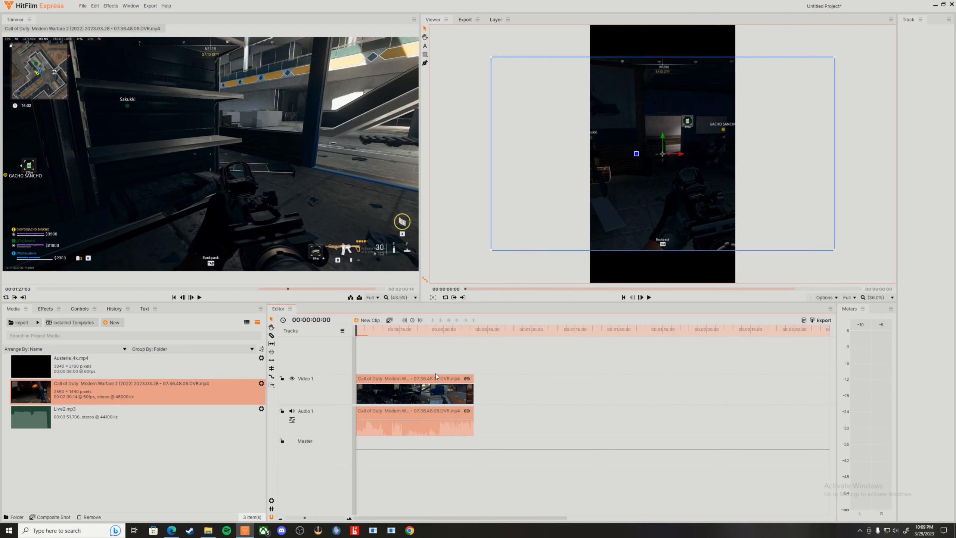
Append Austeria_4k.mp4 after the gameplay clip on Video 1 and Live2.mp3 after the gameplay audio on Audio 1.
{"action": "left_click_drag", "start_coordinate": [109, 364], "coordinate": [485, 388]}
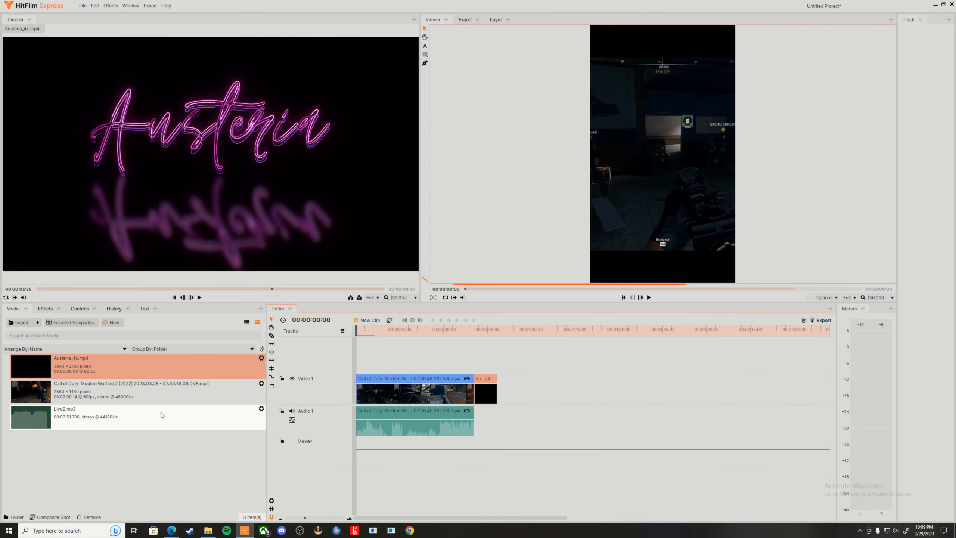
{"action": "left_click_drag", "start_coordinate": [138, 417], "coordinate": [475, 419]}
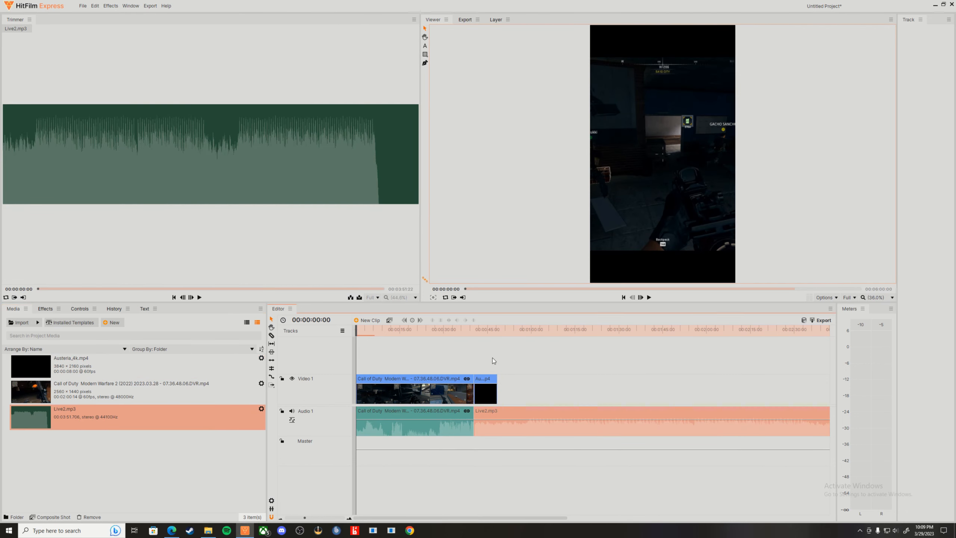
Slice off and remove the opening section of Live2.mp3 on Audio 1, and ripple delete the gap it leaves.
{"action": "left_click", "coordinate": [272, 335]}
{"action": "left_click", "coordinate": [525, 419]}
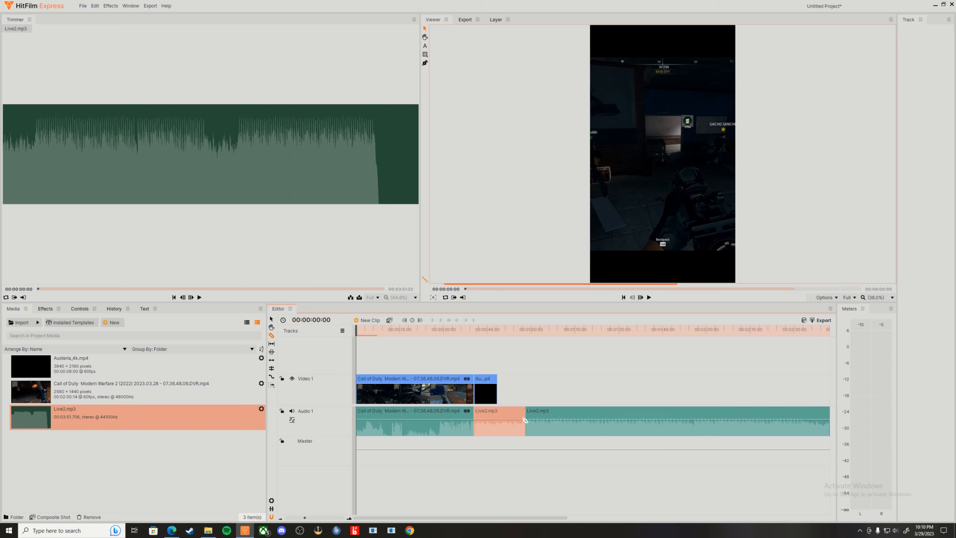
{"action": "right_click", "coordinate": [517, 415]}
{"action": "left_click", "coordinate": [540, 351]}
{"action": "right_click", "coordinate": [525, 409]}
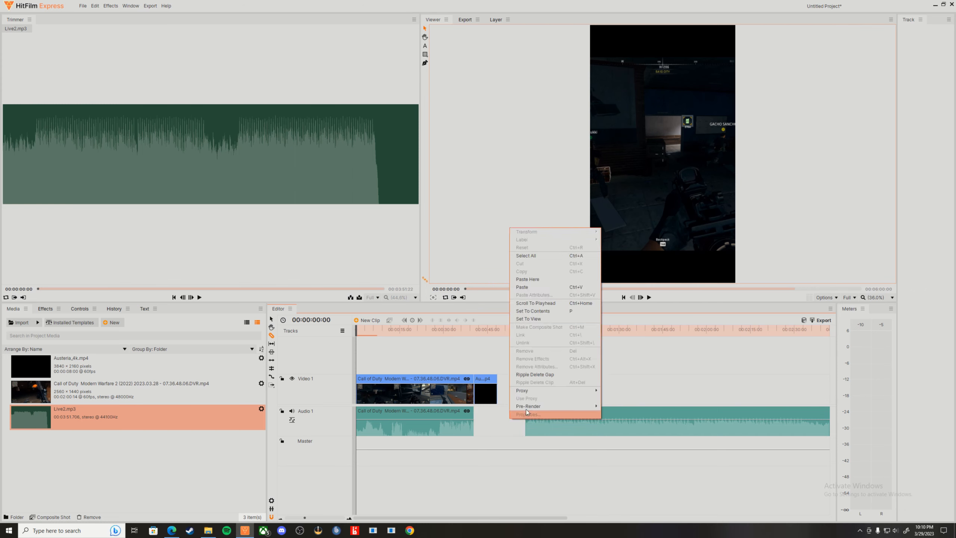
{"action": "left_click", "coordinate": [545, 374]}
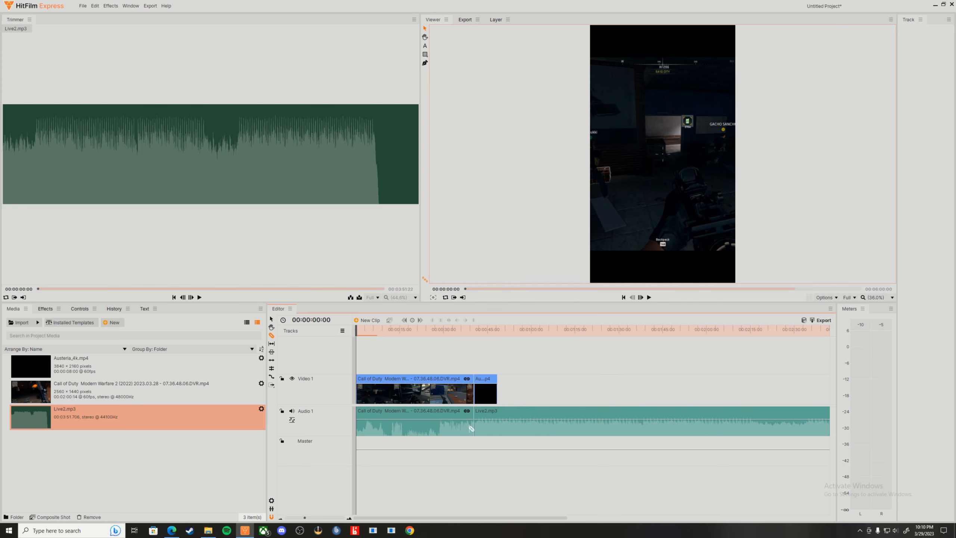
Slice Live2.mp3 at the end of the Austeria clip, remove the excess music, and return to the selection tool.
{"action": "left_click", "coordinate": [497, 416]}
{"action": "right_click", "coordinate": [522, 417]}
{"action": "left_click", "coordinate": [556, 350]}
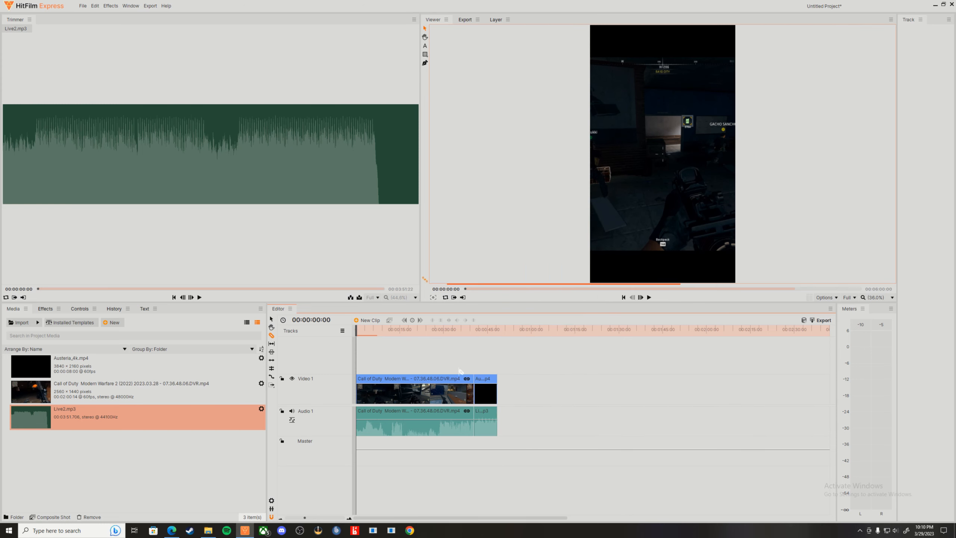
{"action": "left_click", "coordinate": [271, 319]}
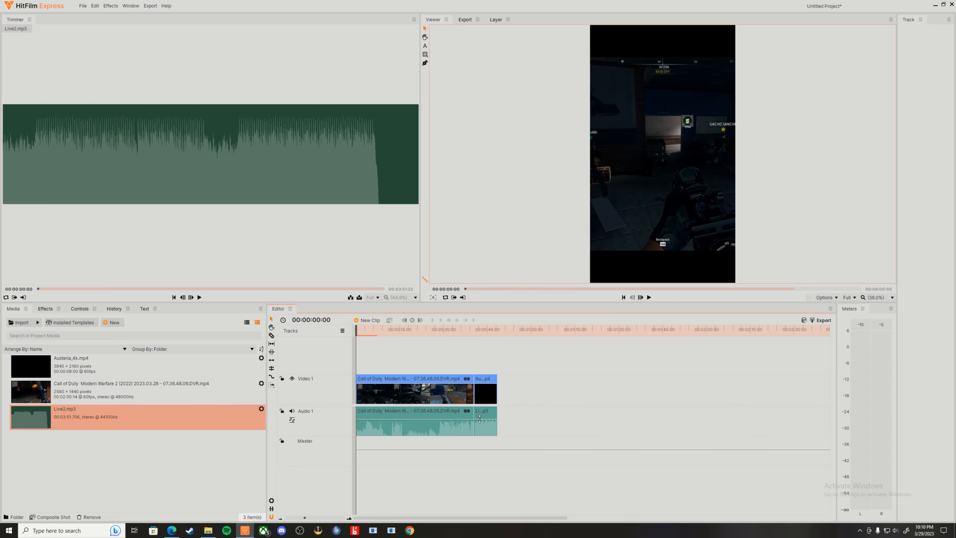
Lower the Live2.mp3 clip's volume line slightly, play the opening of the timeline, and return the playhead to the start.
{"action": "left_click_drag", "start_coordinate": [479, 419], "coordinate": [480, 423]}
{"action": "key", "text": "space"}
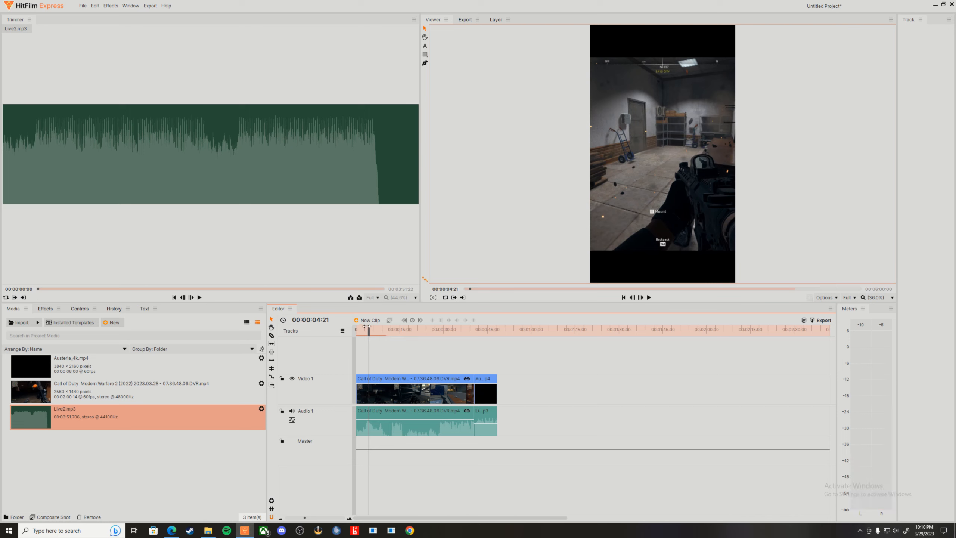
{"action": "mouse_move", "coordinate": [369, 328]}
{"action": "left_mouse_down"}
{"action": "mouse_move", "coordinate": [423, 334]}
{"action": "mouse_move", "coordinate": [352, 333]}
{"action": "left_mouse_up"}
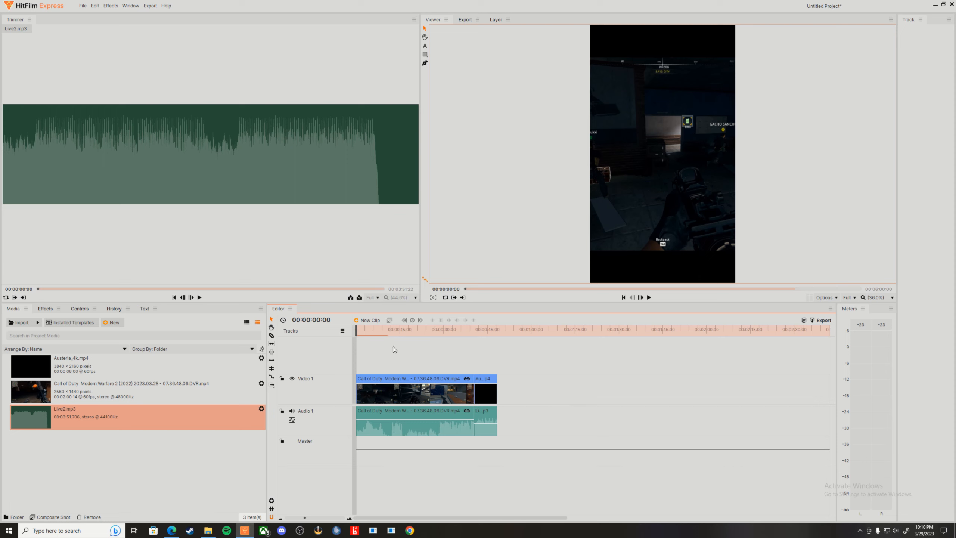
Try stretching the gameplay clip's frame in the viewer at 00:00:16:36 to cover more of the vertical canvas, and undo it.
{"action": "left_click", "coordinate": [406, 397]}
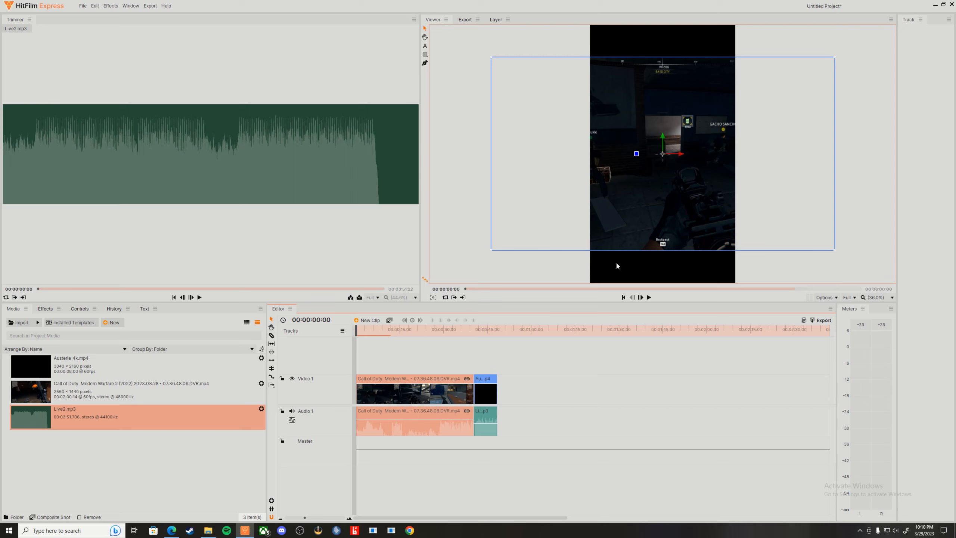
{"action": "left_click_drag", "start_coordinate": [368, 335], "coordinate": [374, 335]}
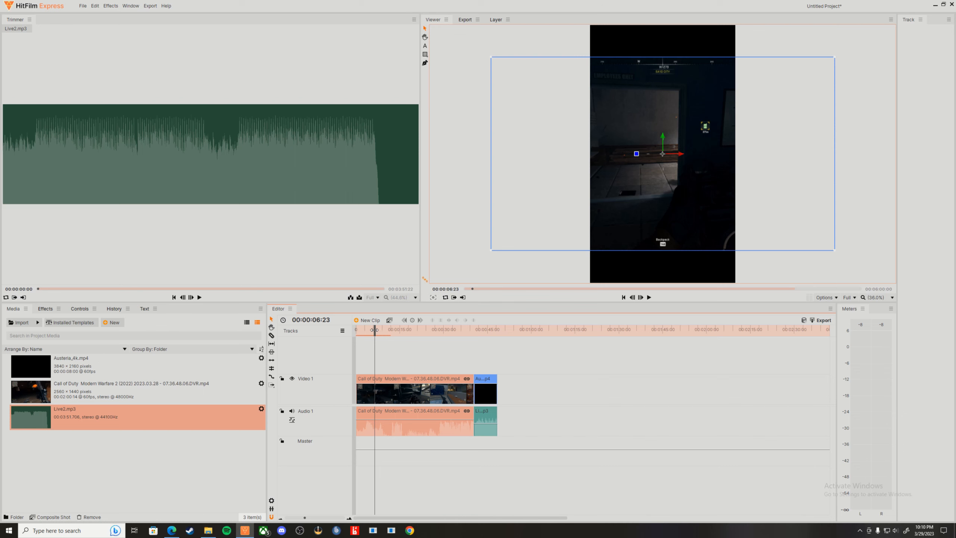
{"action": "left_click_drag", "start_coordinate": [374, 329], "coordinate": [403, 331]}
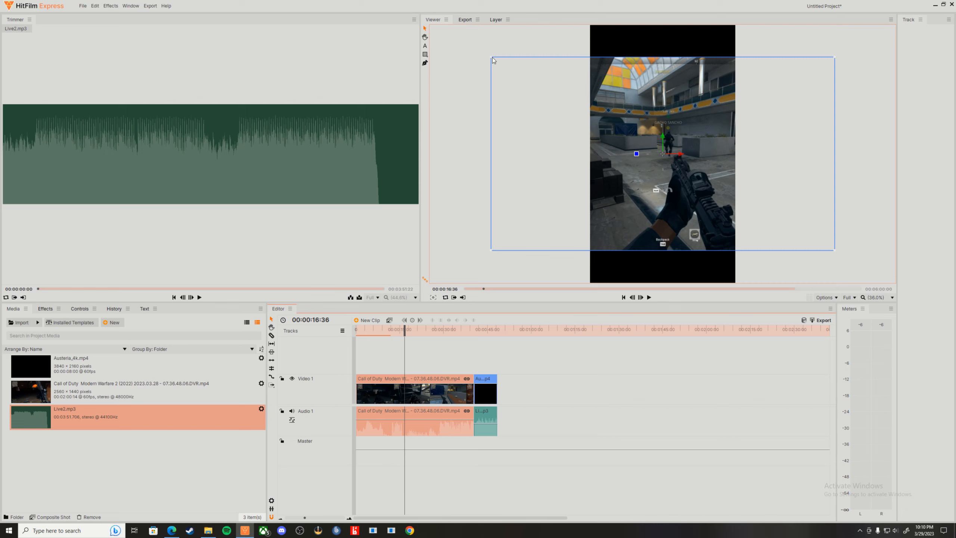
{"action": "left_click_drag", "start_coordinate": [491, 57], "coordinate": [484, 36]}
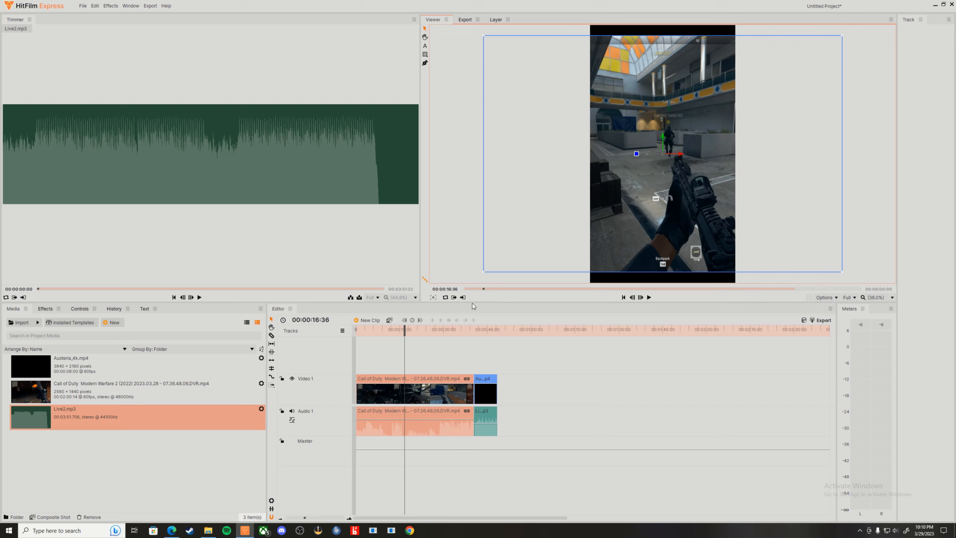
{"action": "key", "text": "ctrl+z"}
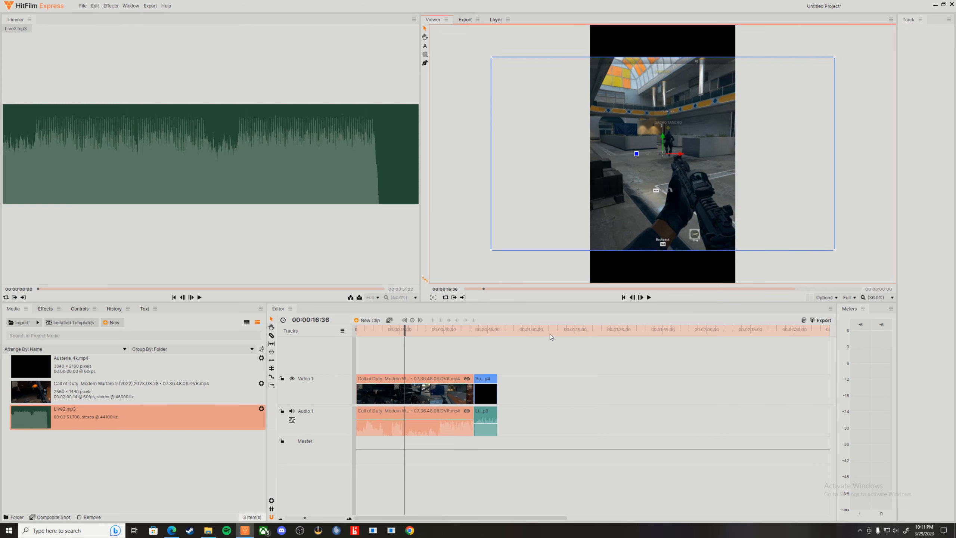
Try shrinking the gameplay clip's frame around its centre in the viewer, and undo the resize.
{"action": "left_click", "coordinate": [547, 40]}
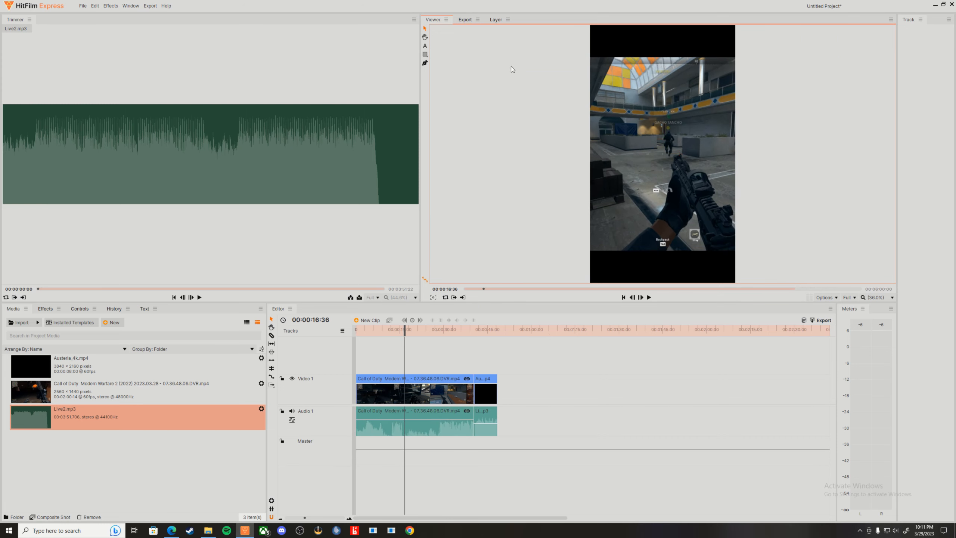
{"action": "left_click", "coordinate": [415, 395]}
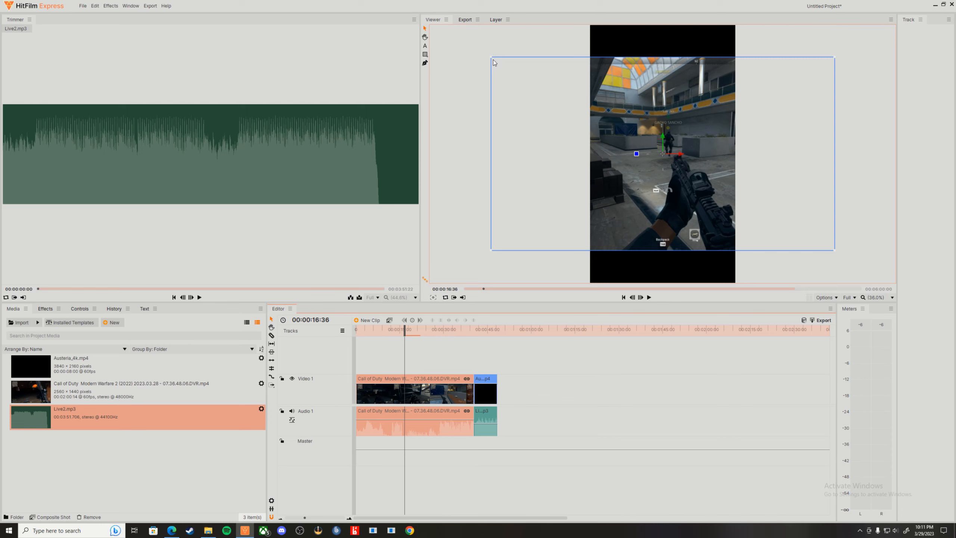
{"action": "left_click_drag", "start_coordinate": [491, 57], "coordinate": [553, 82]}
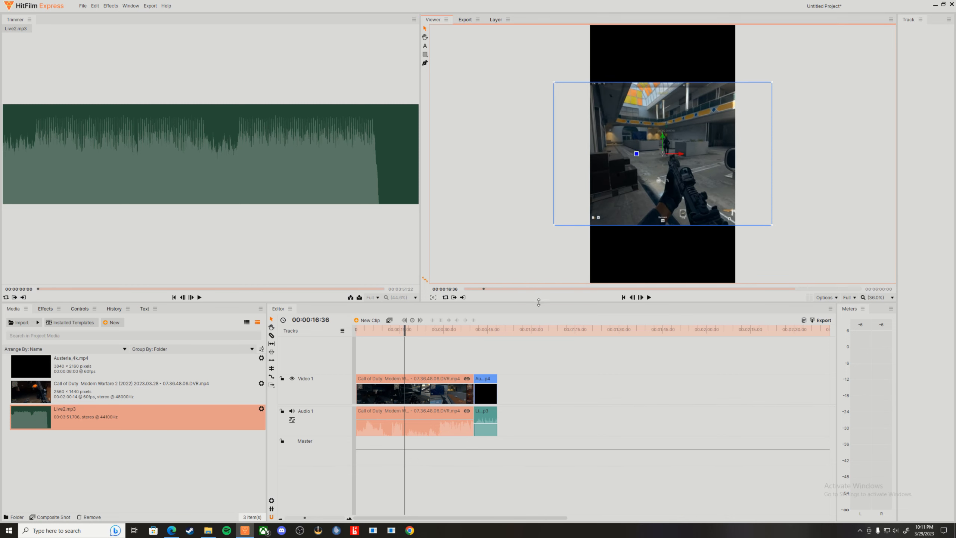
{"action": "key", "text": "ctrl+z"}
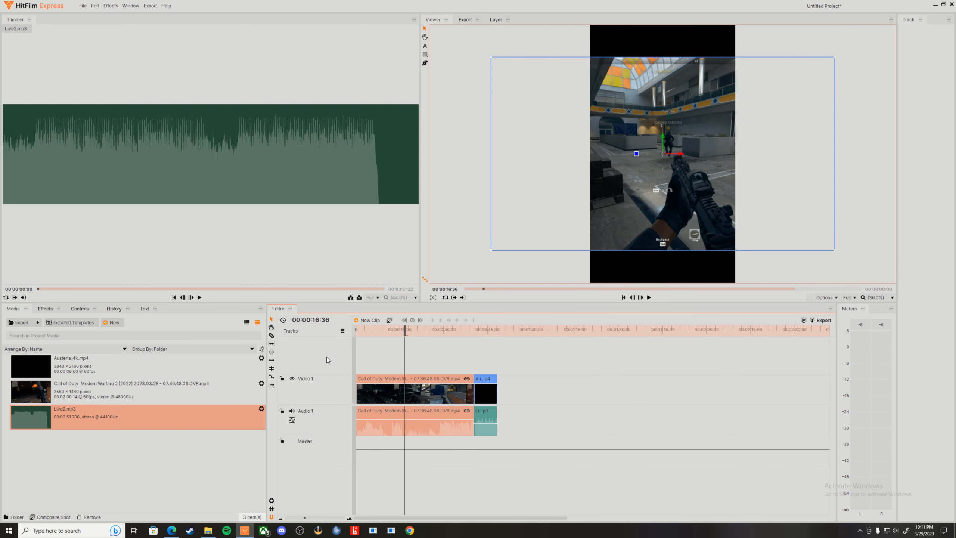
Add a second video track above Video 1 and unlink the gameplay clip's video from its audio.
{"action": "right_click", "coordinate": [327, 358]}
{"action": "left_click", "coordinate": [355, 361]}
{"action": "right_click", "coordinate": [440, 396]}
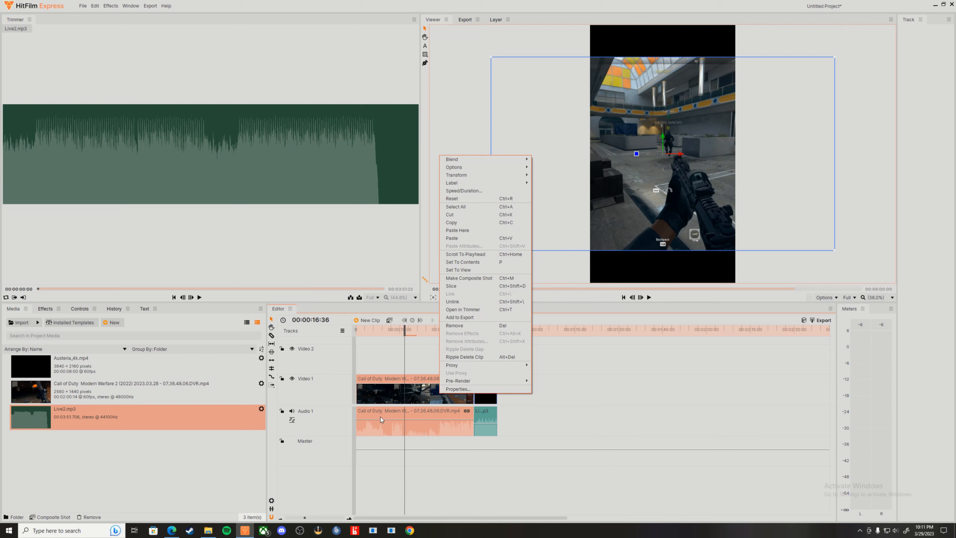
{"action": "left_click", "coordinate": [573, 418]}
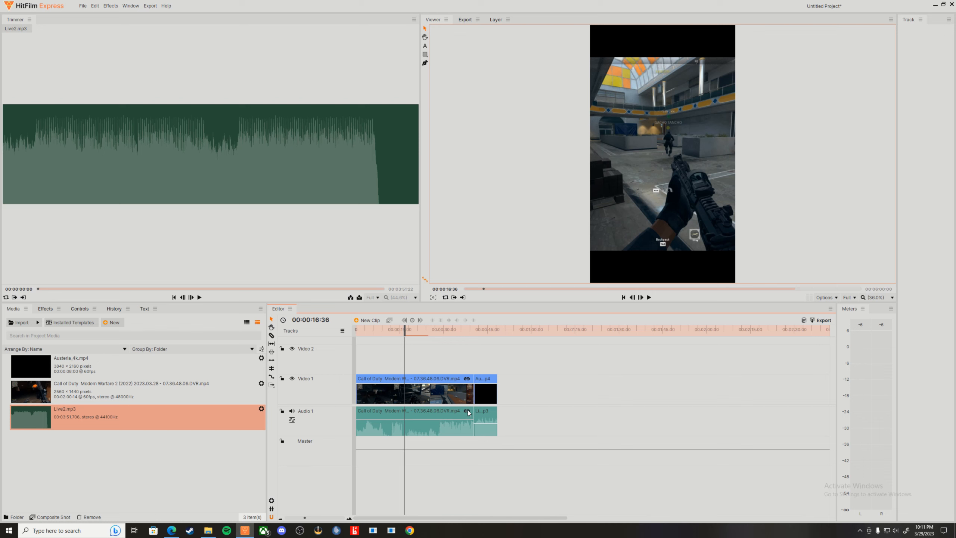
{"action": "right_click", "coordinate": [454, 391]}
{"action": "left_click", "coordinate": [475, 305]}
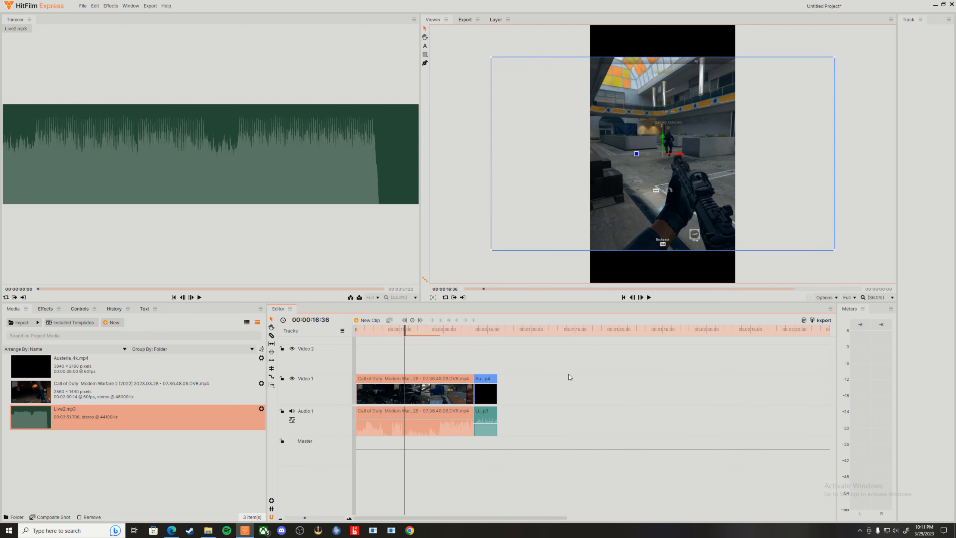
Copy the gameplay clip's video from Video 1 and paste it onto Video 2 at 00:00:16:36.
{"action": "left_click", "coordinate": [424, 393]}
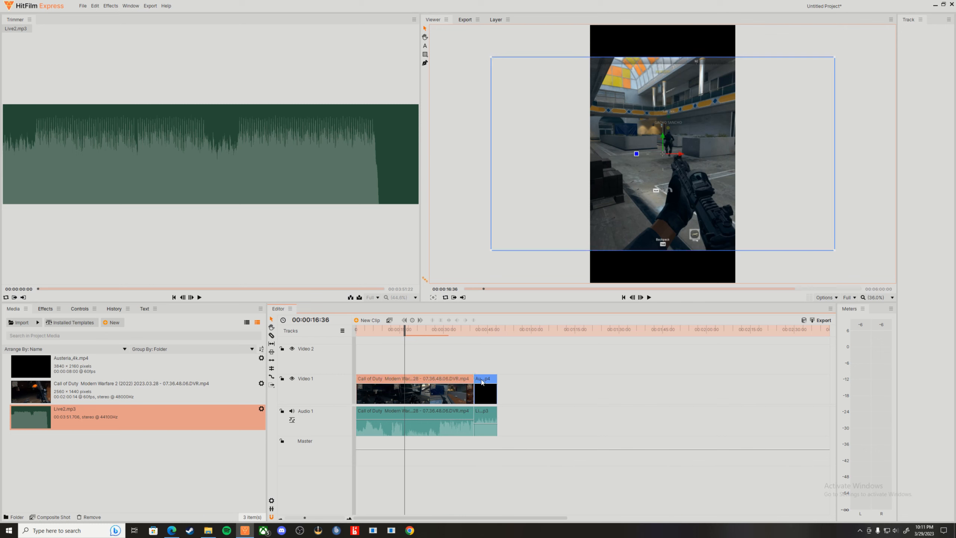
{"action": "right_click", "coordinate": [383, 388]}
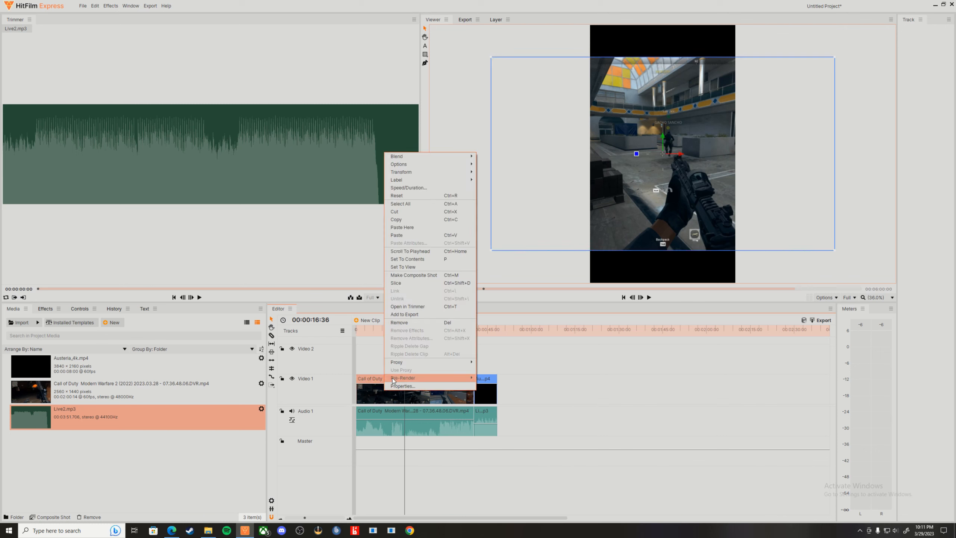
{"action": "left_click", "coordinate": [428, 220]}
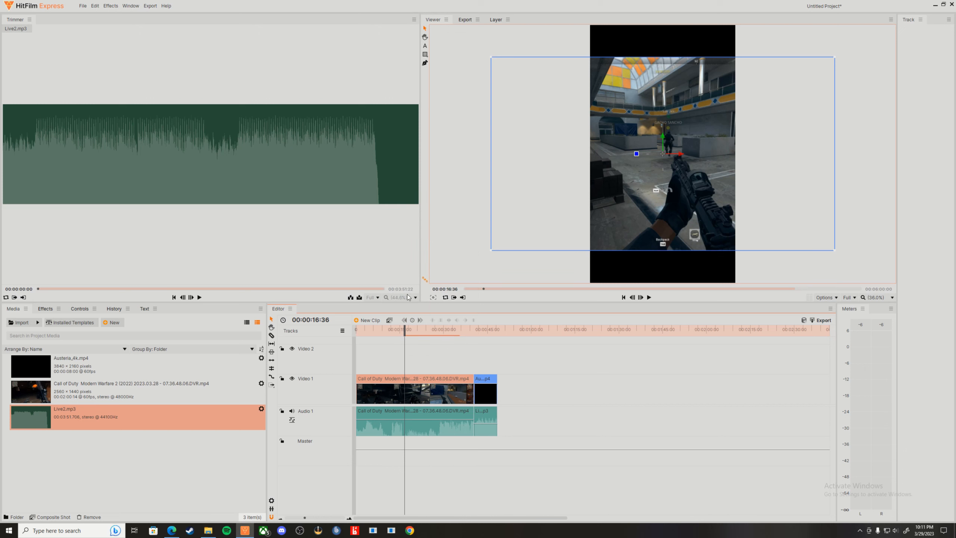
{"action": "right_click", "coordinate": [360, 362]}
{"action": "left_click", "coordinate": [402, 205]}
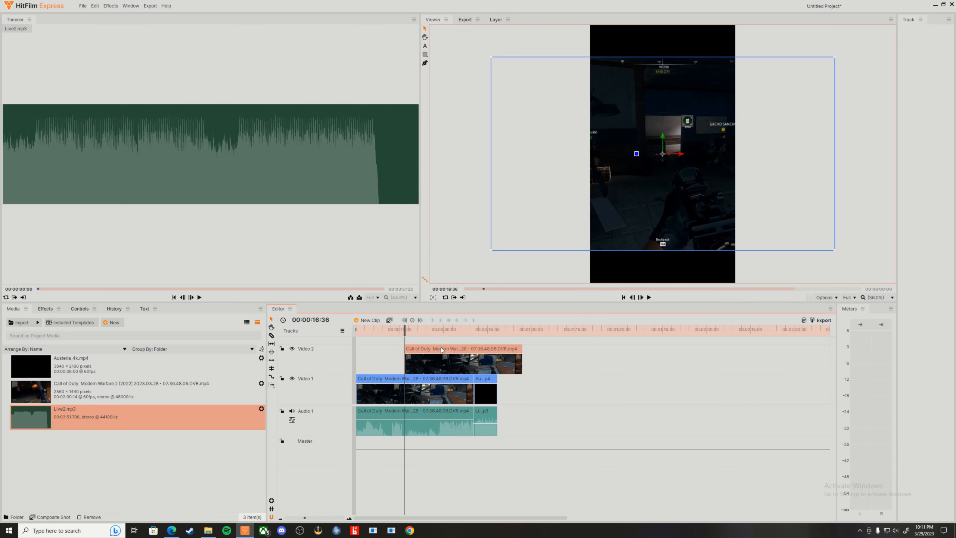
Return the playhead to the start and shift the gameplay copy on Video 2 to begin at about 35 seconds.
{"action": "left_click_drag", "start_coordinate": [403, 327], "coordinate": [354, 331]}
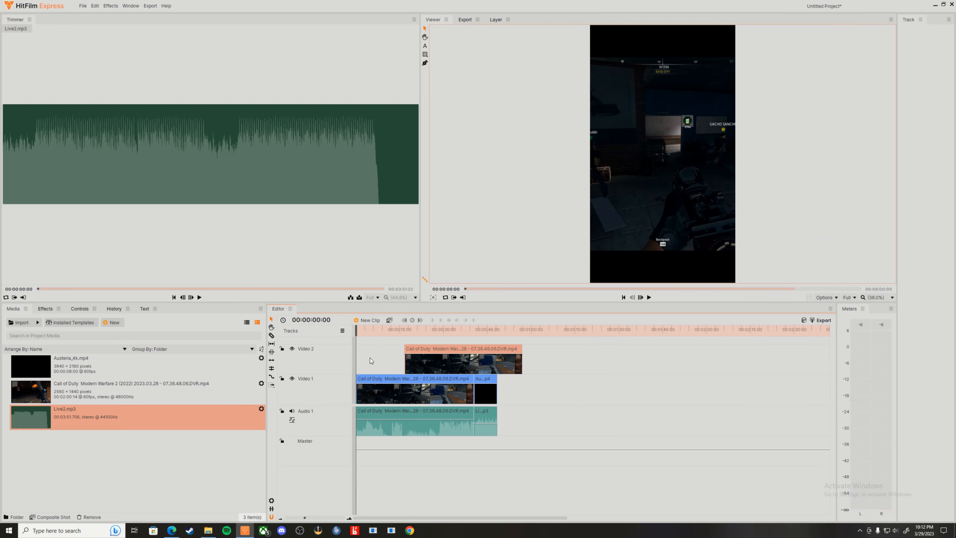
{"action": "key", "text": "space"}
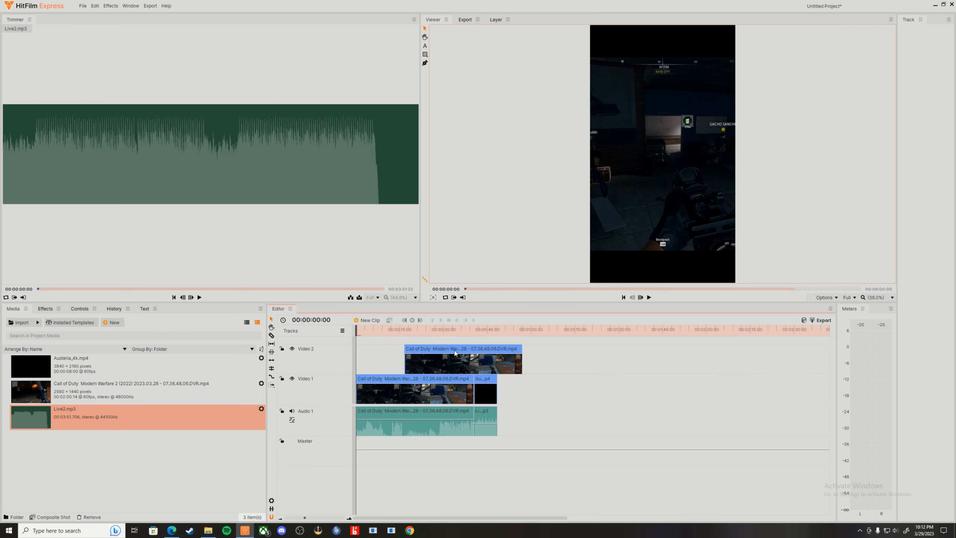
{"action": "left_click_drag", "start_coordinate": [456, 352], "coordinate": [546, 353]}
Slice the gameplay copy on Video 2 at 00:00:55:44 and 00:01:01:22.
{"action": "left_click_drag", "start_coordinate": [364, 331], "coordinate": [526, 332]}
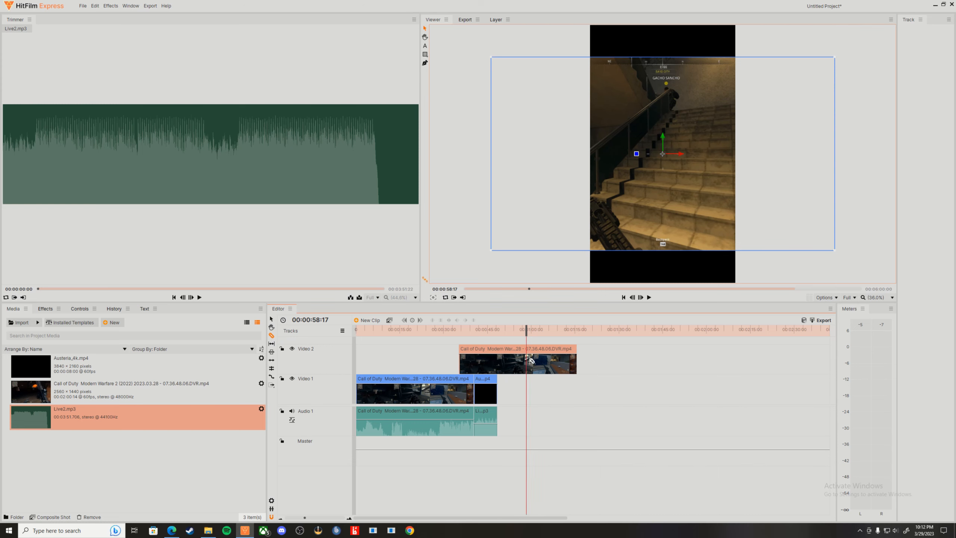
{"action": "mouse_move", "coordinate": [526, 328]}
{"action": "left_mouse_down"}
{"action": "mouse_move", "coordinate": [532, 334]}
{"action": "mouse_move", "coordinate": [519, 335]}
{"action": "left_mouse_up"}
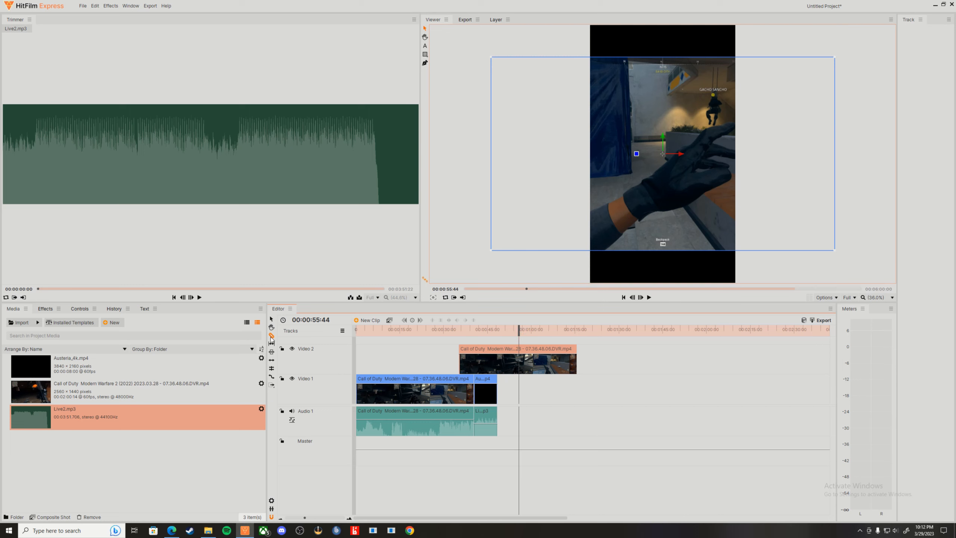
{"action": "left_click", "coordinate": [523, 361]}
{"action": "left_click_drag", "start_coordinate": [520, 330], "coordinate": [460, 331]}
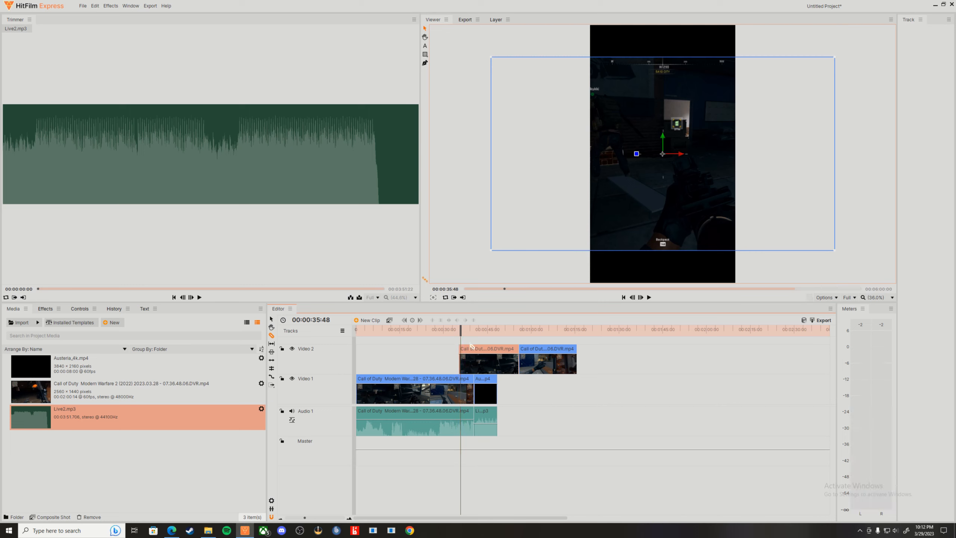
{"action": "left_click_drag", "start_coordinate": [457, 330], "coordinate": [535, 331]}
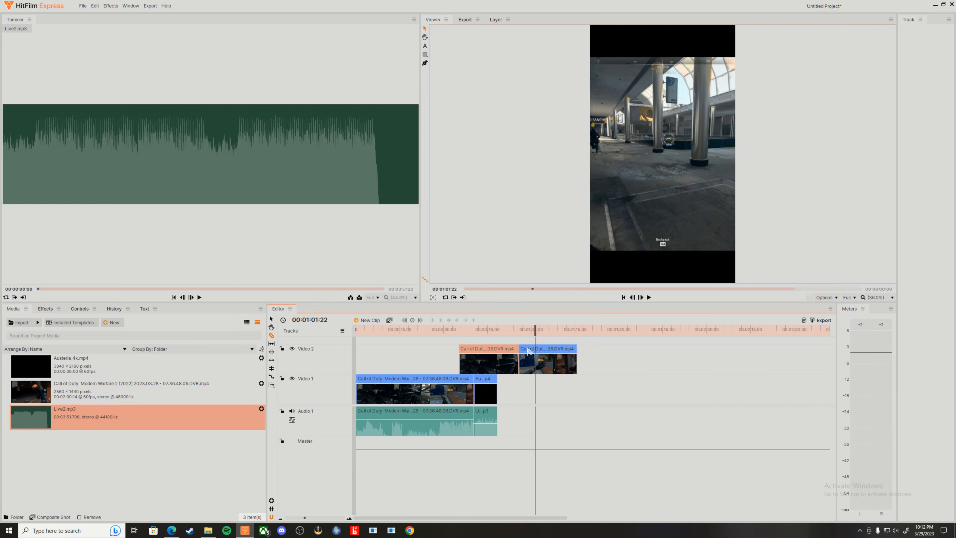
{"action": "left_click", "coordinate": [537, 363]}
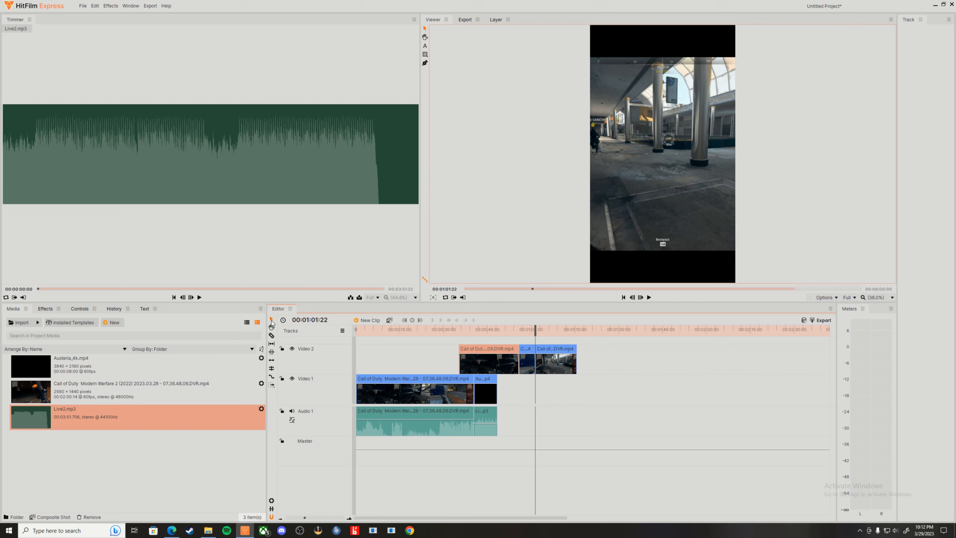
Remove the middle slice of the Video 2 copy and close the gap with Ripple Delete Gap.
{"action": "right_click", "coordinate": [531, 363]}
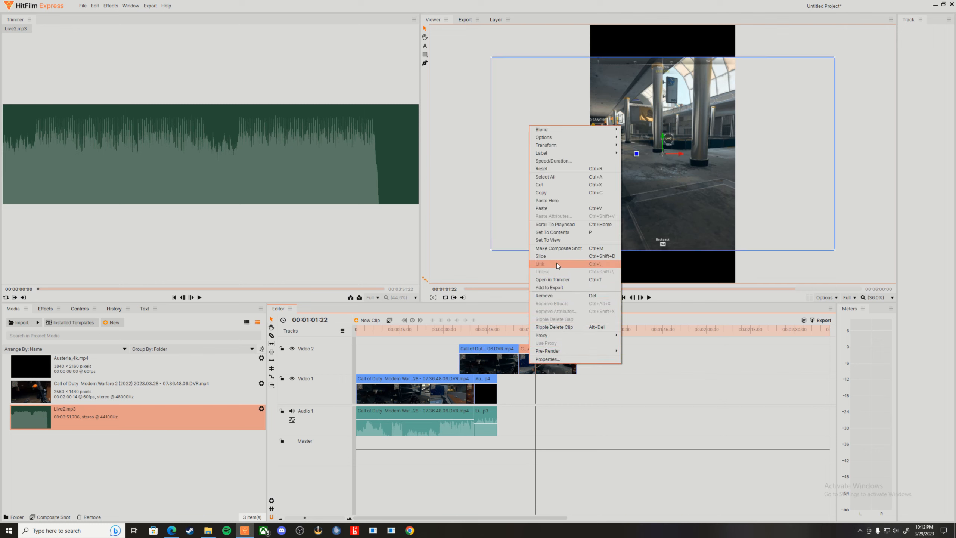
{"action": "left_click", "coordinate": [553, 296]}
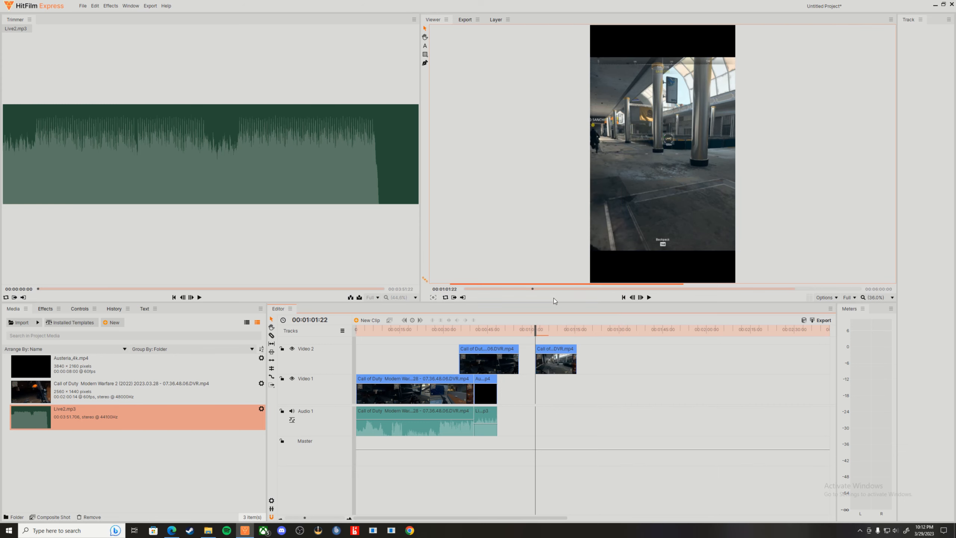
{"action": "right_click", "coordinate": [526, 365]}
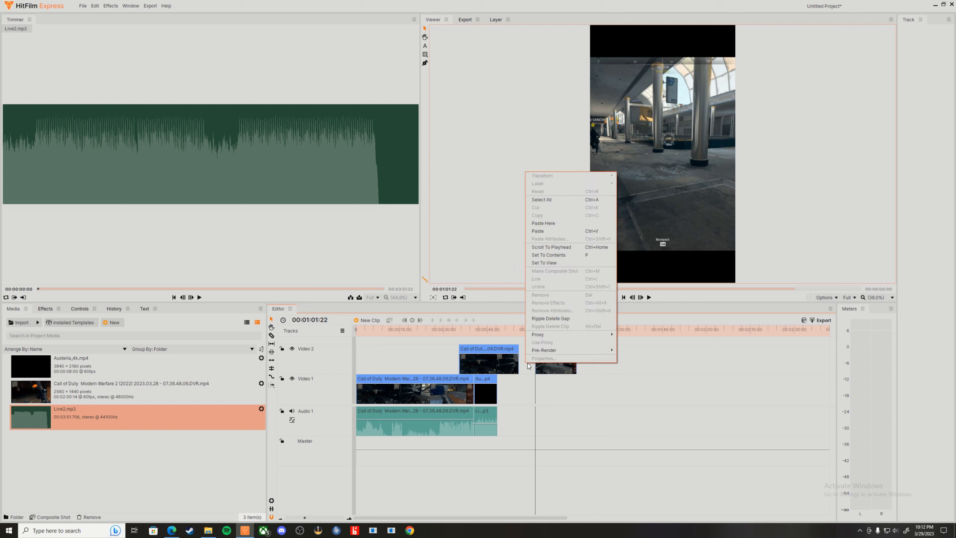
{"action": "left_click", "coordinate": [551, 319]}
Remove both remaining gameplay pieces from Video 2 and return the playhead to the start.
{"action": "mouse_move", "coordinate": [537, 329]}
{"action": "left_mouse_down"}
{"action": "mouse_move", "coordinate": [522, 337]}
{"action": "mouse_move", "coordinate": [528, 343]}
{"action": "left_mouse_up"}
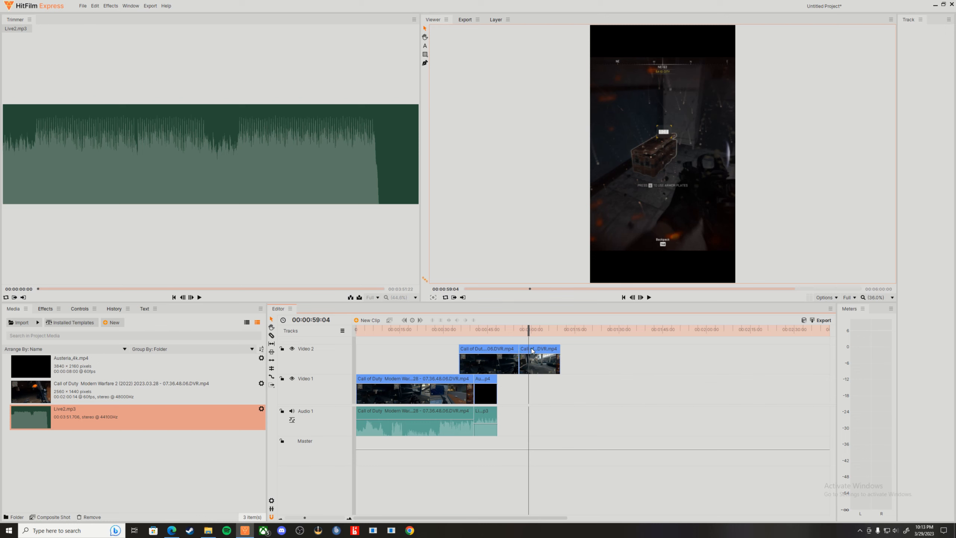
{"action": "right_click", "coordinate": [526, 349]}
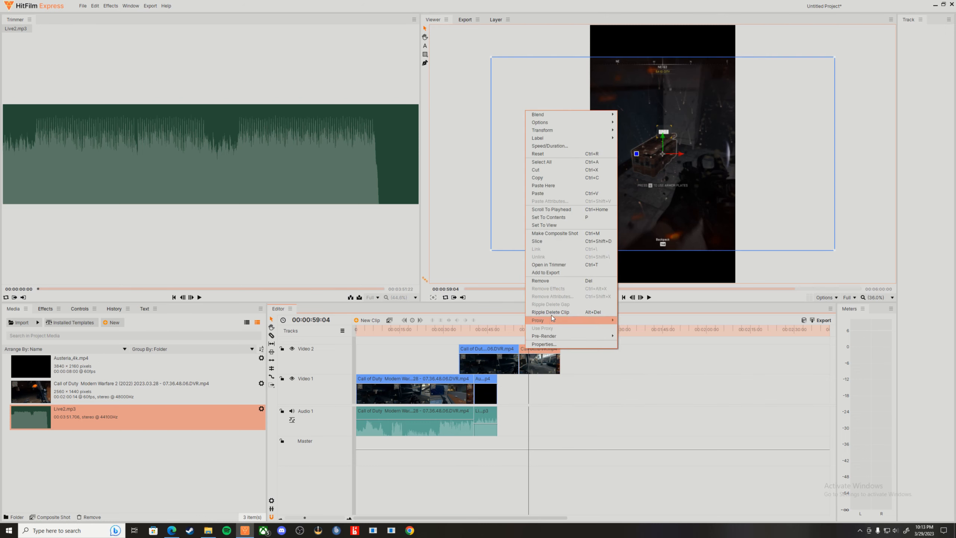
{"action": "left_click", "coordinate": [563, 284]}
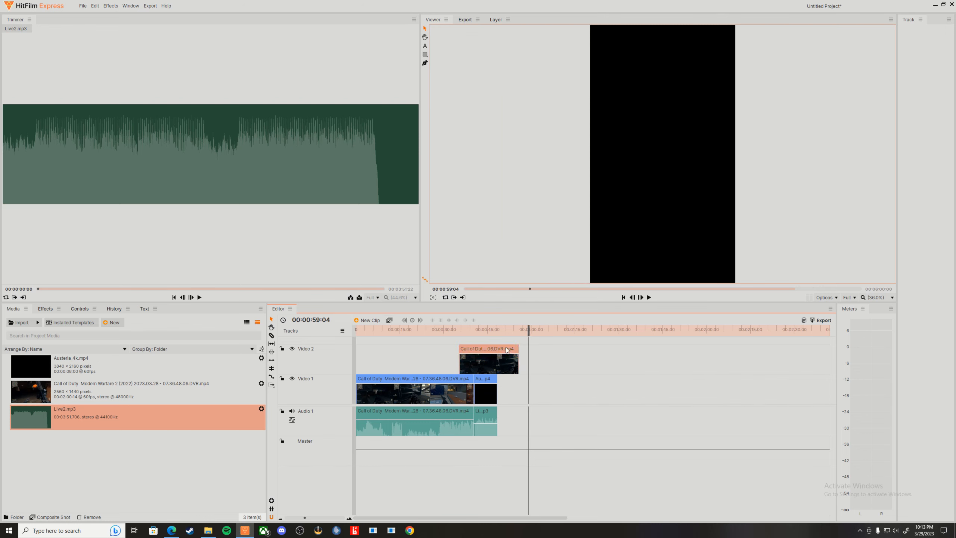
{"action": "right_click", "coordinate": [505, 349]}
{"action": "left_click", "coordinate": [540, 281]}
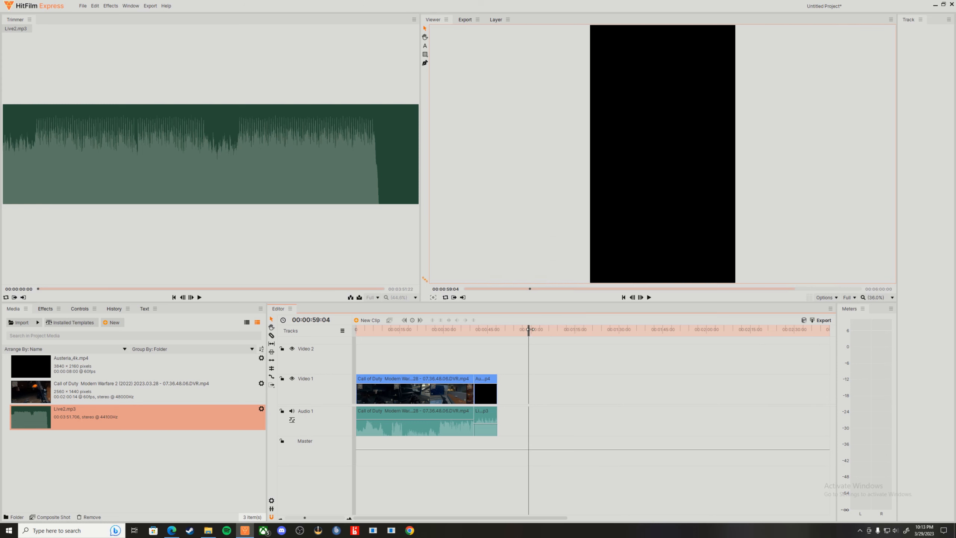
{"action": "left_click_drag", "start_coordinate": [530, 329], "coordinate": [328, 338]}
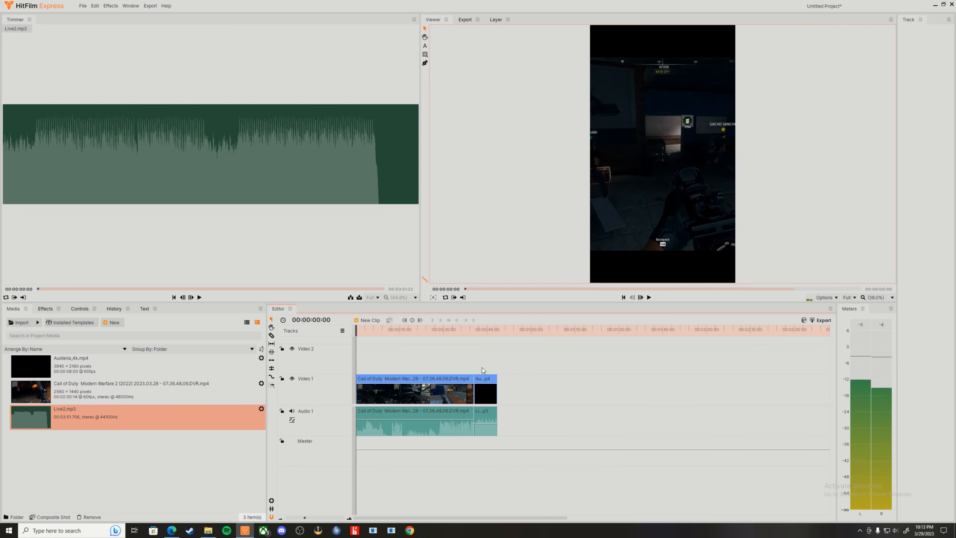
Select the gameplay clip on Video 1 and bring up its clip commands.
{"action": "left_click", "coordinate": [416, 400]}
{"action": "right_click", "coordinate": [416, 400]}
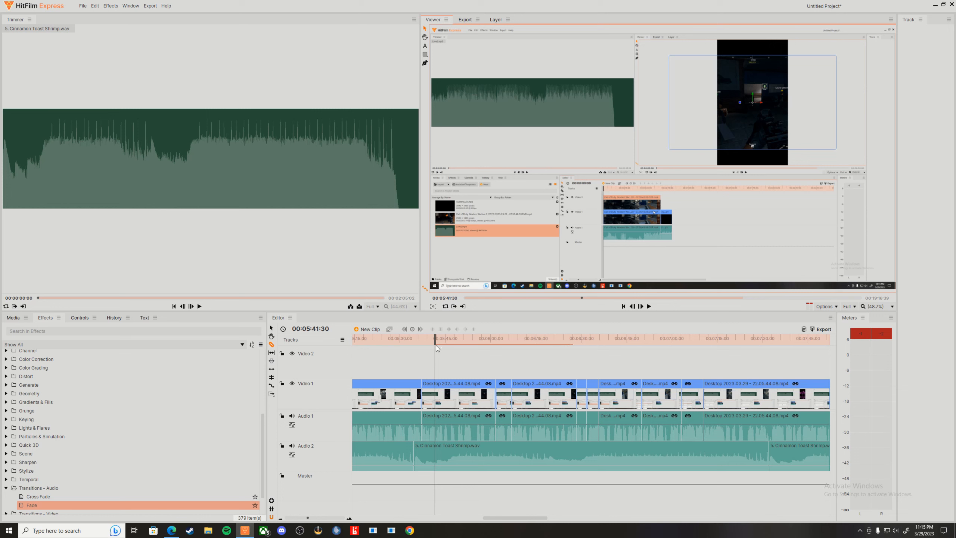
Apply a Cross Dissolve video transition to the Video 1 cut just after 00:05:35:34 in the desktop-recording timeline.
{"action": "left_click_drag", "start_coordinate": [433, 340], "coordinate": [417, 340]}
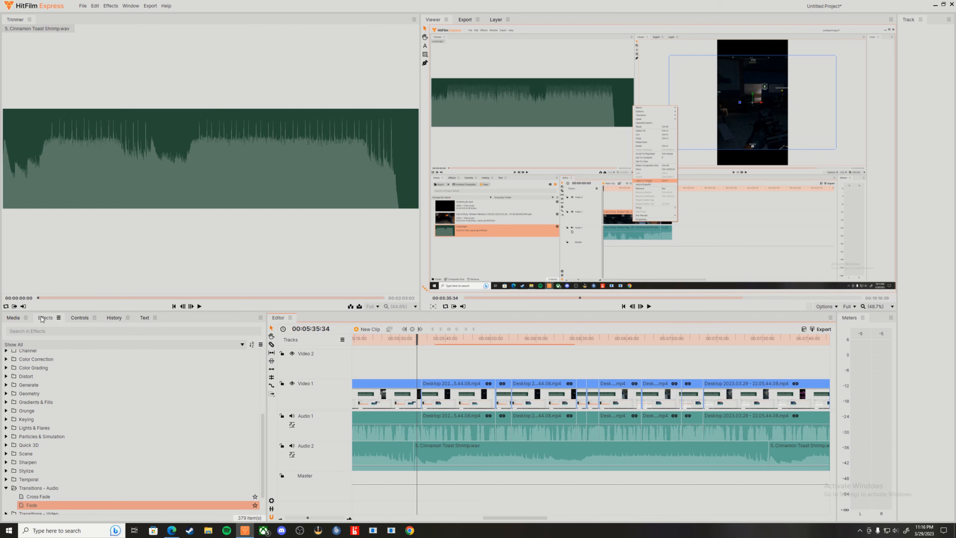
{"action": "scroll", "coordinate": [43, 496], "scroll_direction": "down", "scroll_amount": 1}
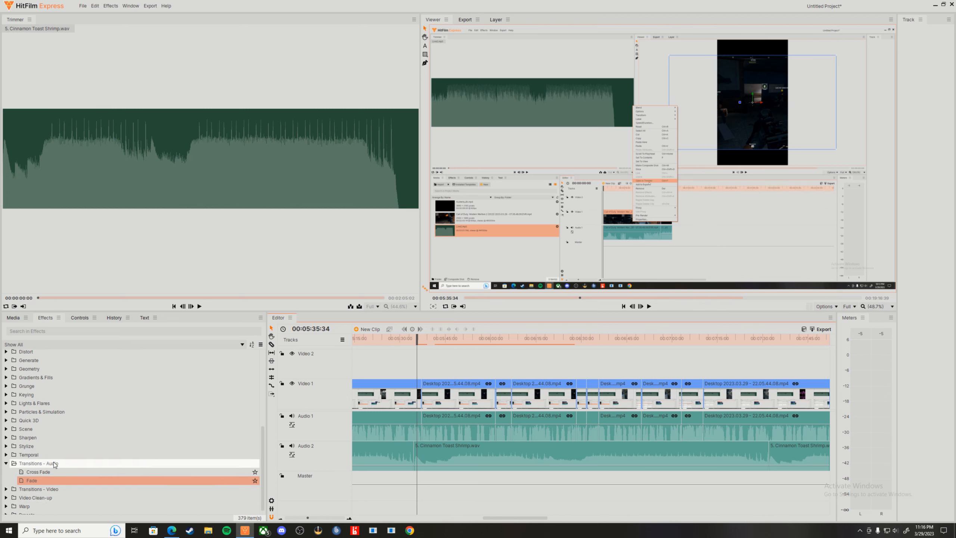
{"action": "left_click", "coordinate": [5, 489]}
{"action": "scroll", "coordinate": [57, 501], "scroll_direction": "down", "scroll_amount": 1}
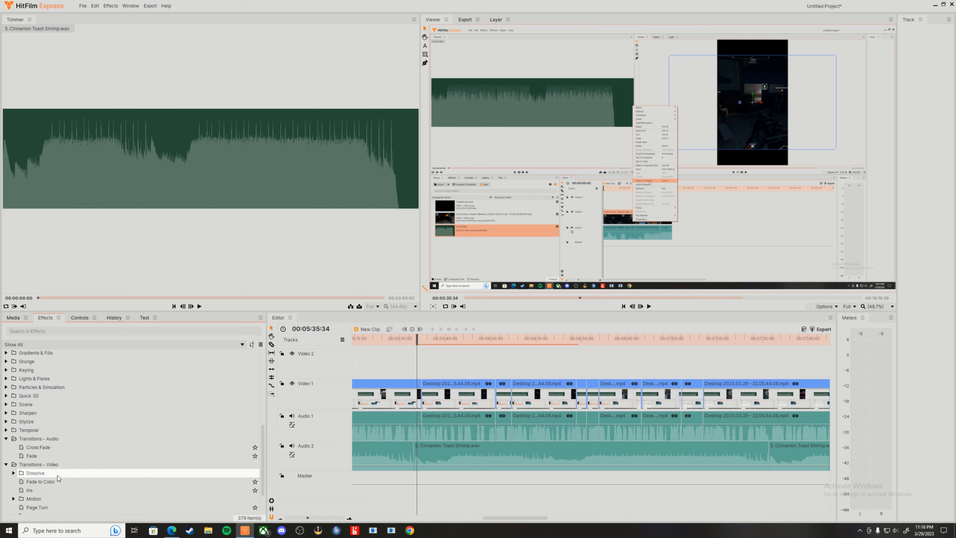
{"action": "left_click", "coordinate": [14, 473]}
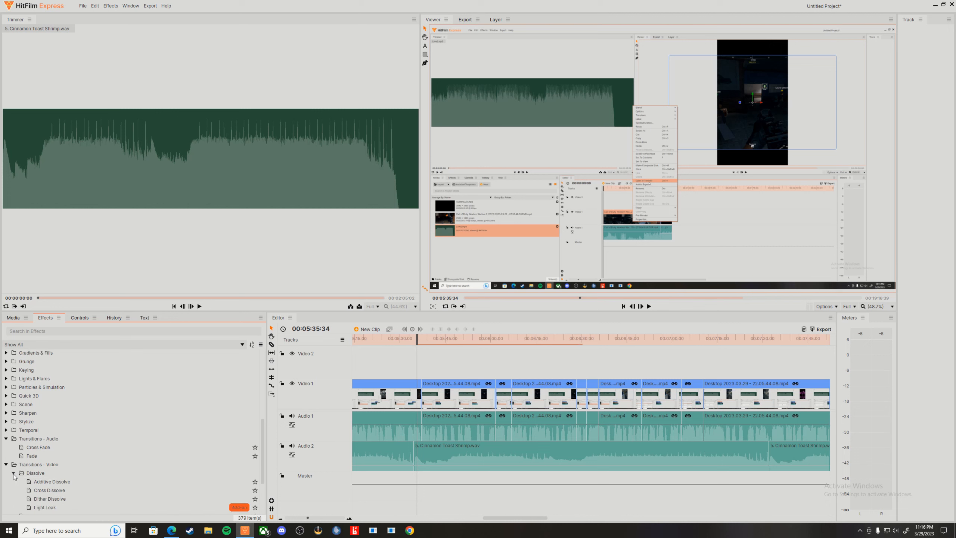
{"action": "left_click", "coordinate": [70, 490]}
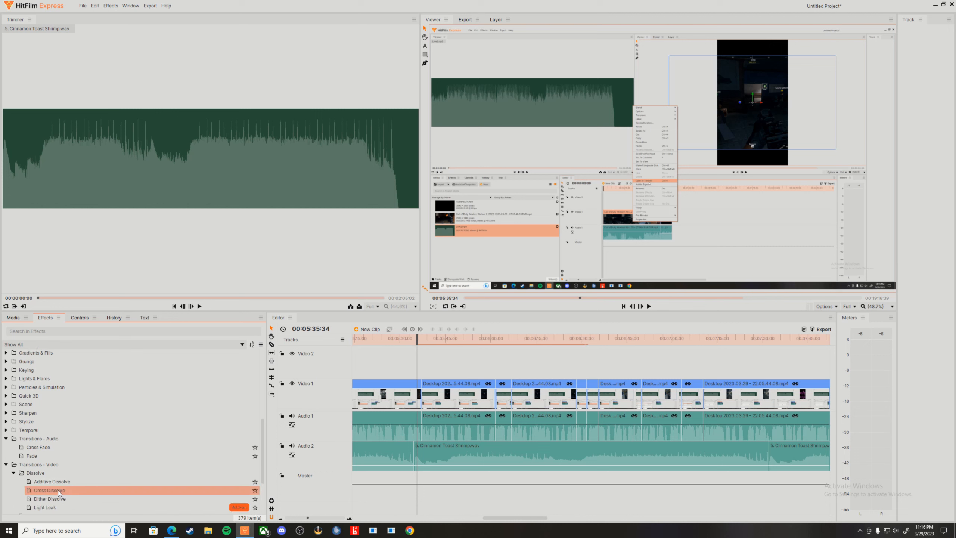
{"action": "mouse_move", "coordinate": [58, 491]}
{"action": "left_mouse_down"}
{"action": "mouse_move", "coordinate": [100, 488]}
{"action": "mouse_move", "coordinate": [426, 390]}
{"action": "left_mouse_up"}
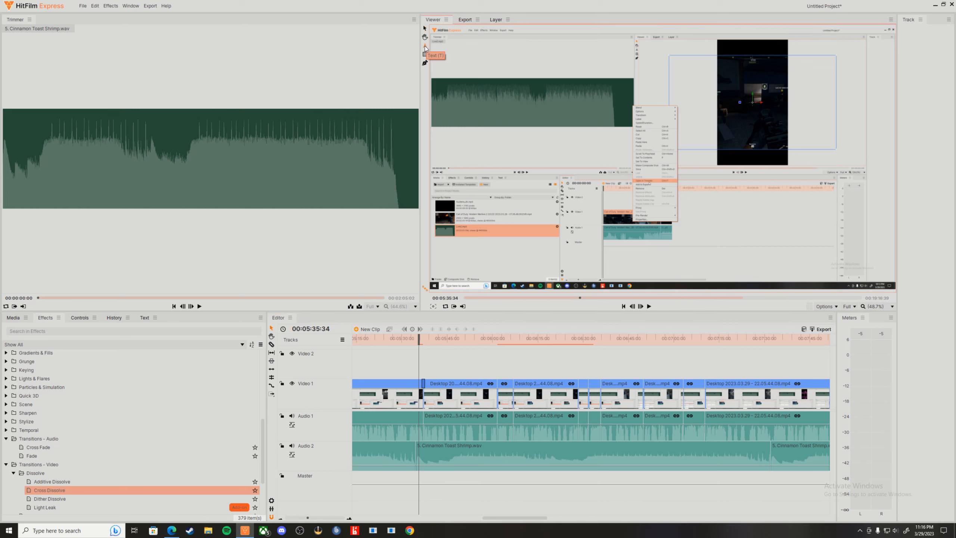
Draw a text box across the viewer's upper middle reading "TEXT HERE" and slightly lengthen its clip on Video 2.
{"action": "left_click_drag", "start_coordinate": [523, 64], "coordinate": [722, 126]}
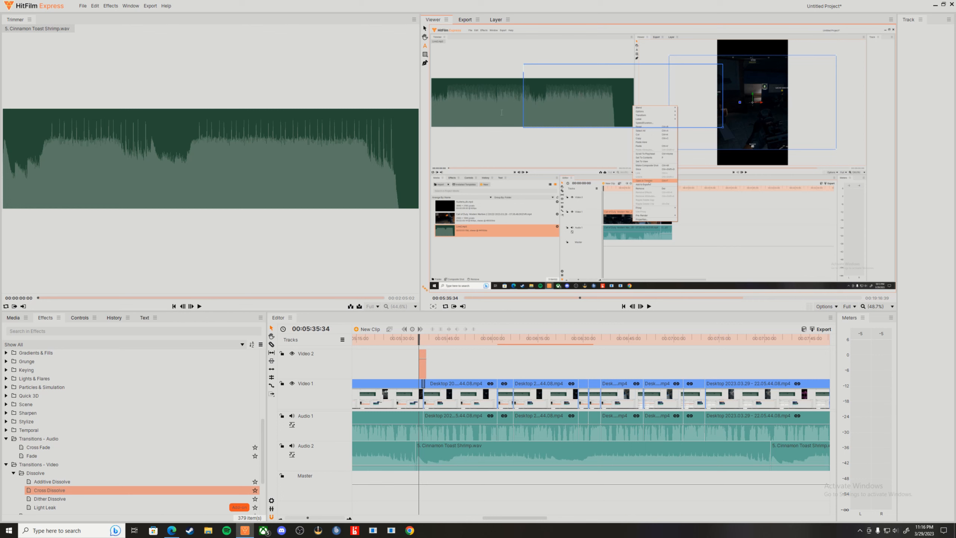
{"action": "type", "text": "TEXT"}
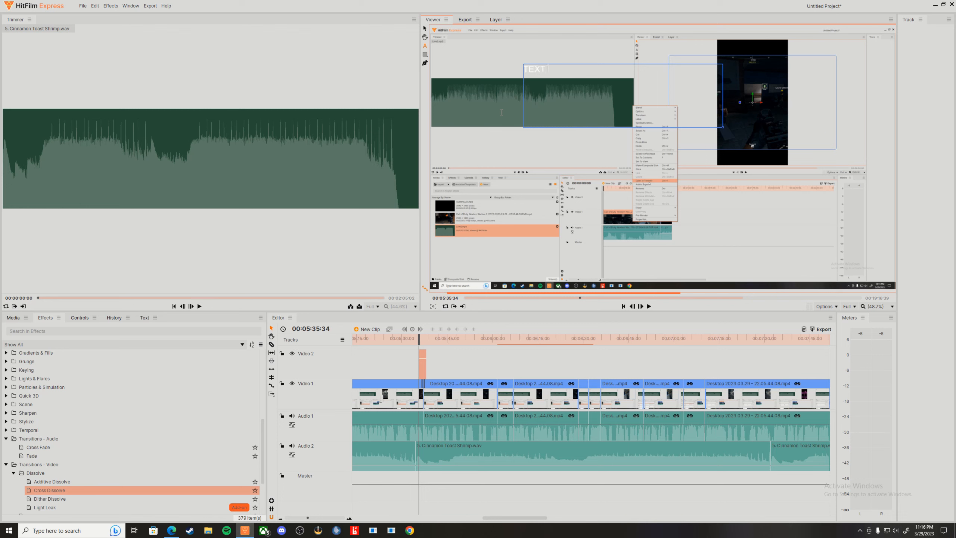
{"action": "type", "text": " HERE"}
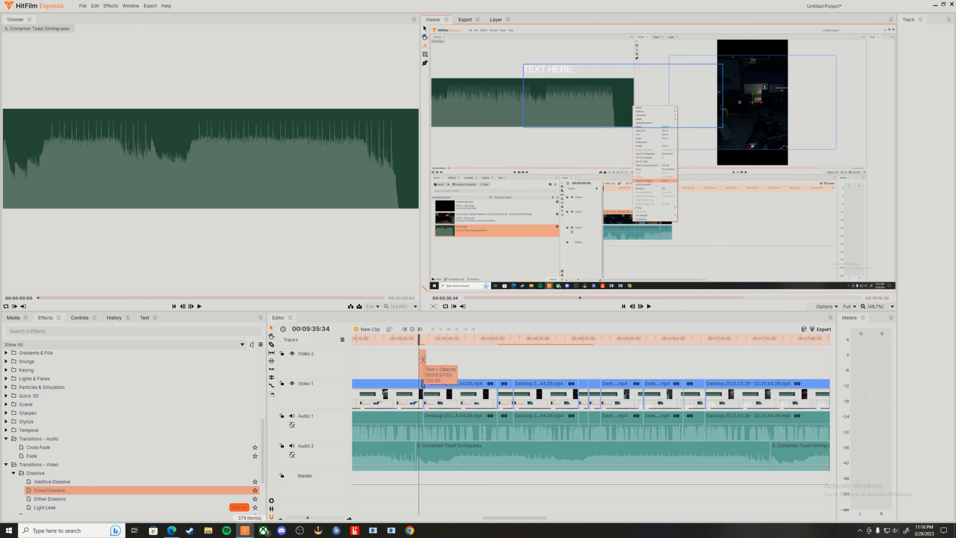
{"action": "mouse_move", "coordinate": [428, 355]}
{"action": "left_mouse_down"}
{"action": "mouse_move", "coordinate": [430, 343]}
{"action": "mouse_move", "coordinate": [421, 343]}
{"action": "left_mouse_up"}
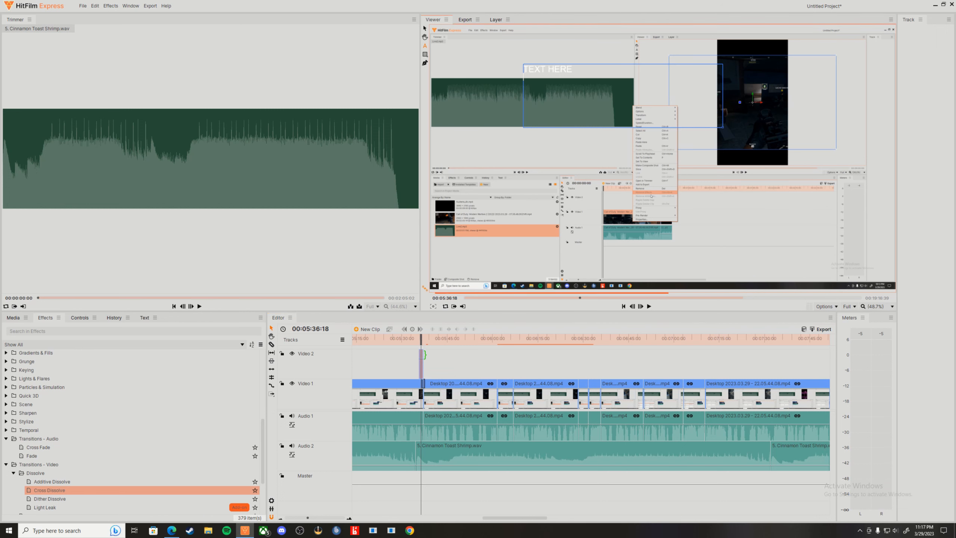
{"action": "mouse_move", "coordinate": [422, 360]}
{"action": "left_mouse_down"}
{"action": "mouse_move", "coordinate": [813, 358]}
{"action": "mouse_move", "coordinate": [430, 358]}
{"action": "left_mouse_up"}
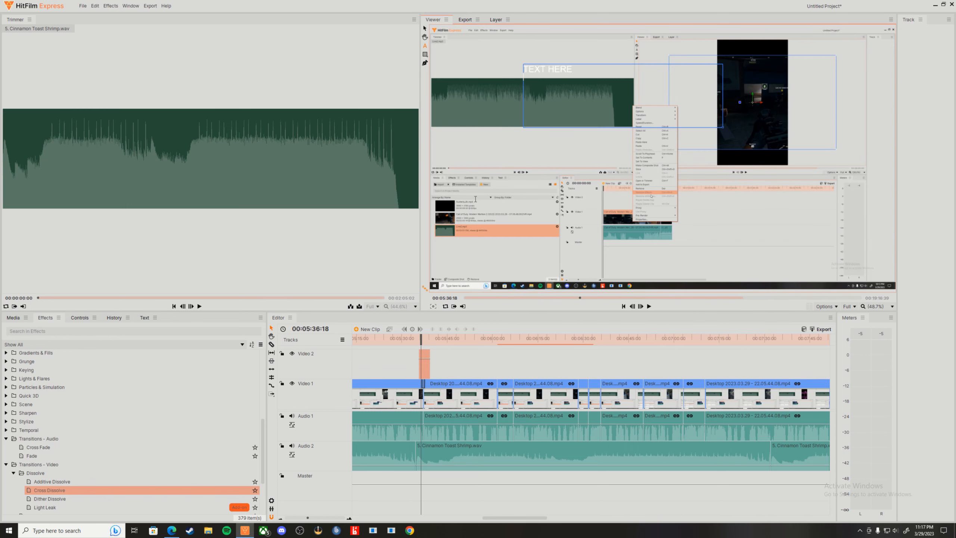
Browse the fonts available for the "TEXT HERE" title without choosing one, and switch back to the Select tool.
{"action": "left_click", "coordinate": [143, 316]}
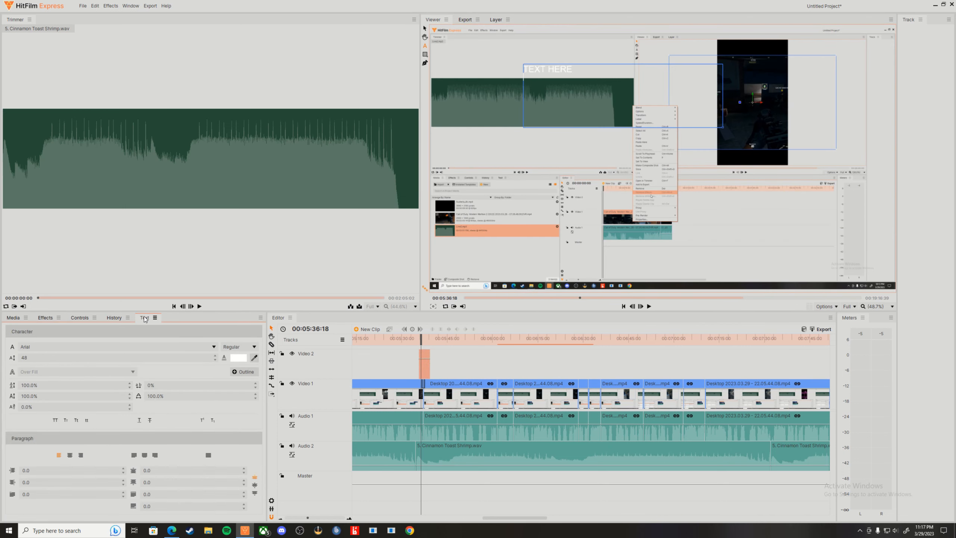
{"action": "left_click", "coordinate": [76, 345]}
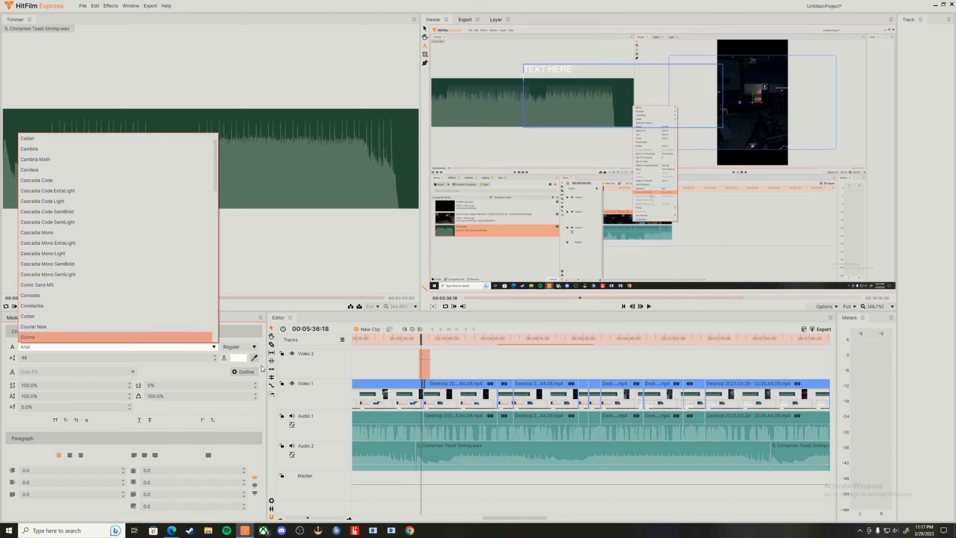
{"action": "left_click", "coordinate": [219, 373]}
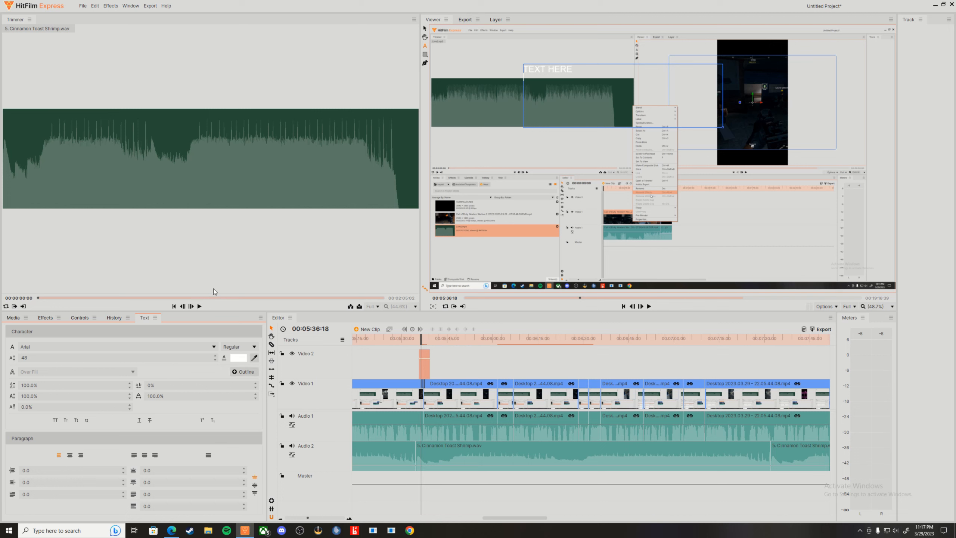
{"action": "left_click", "coordinate": [425, 29]}
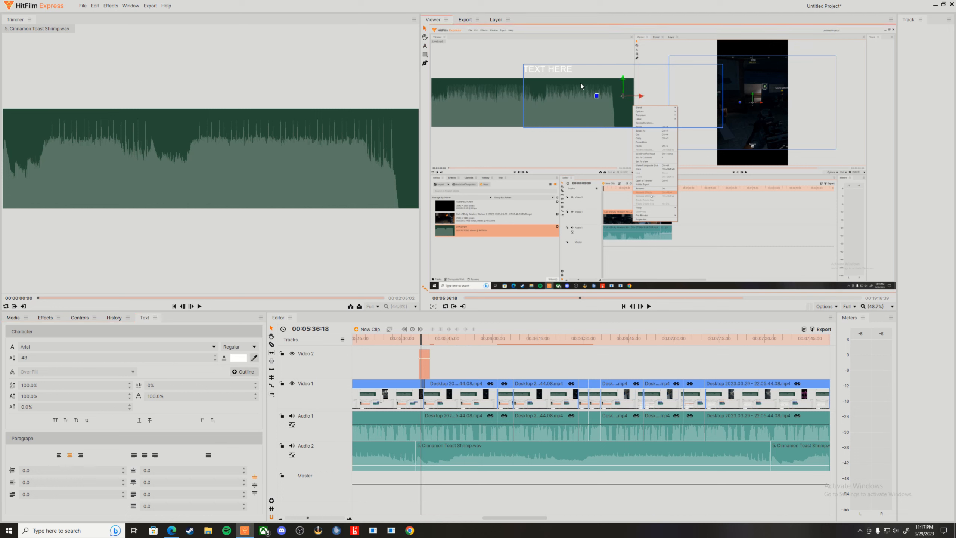
Move the "TEXT HERE" title further left and slightly lower within the viewer frame.
{"action": "left_click_drag", "start_coordinate": [643, 94], "coordinate": [469, 129]}
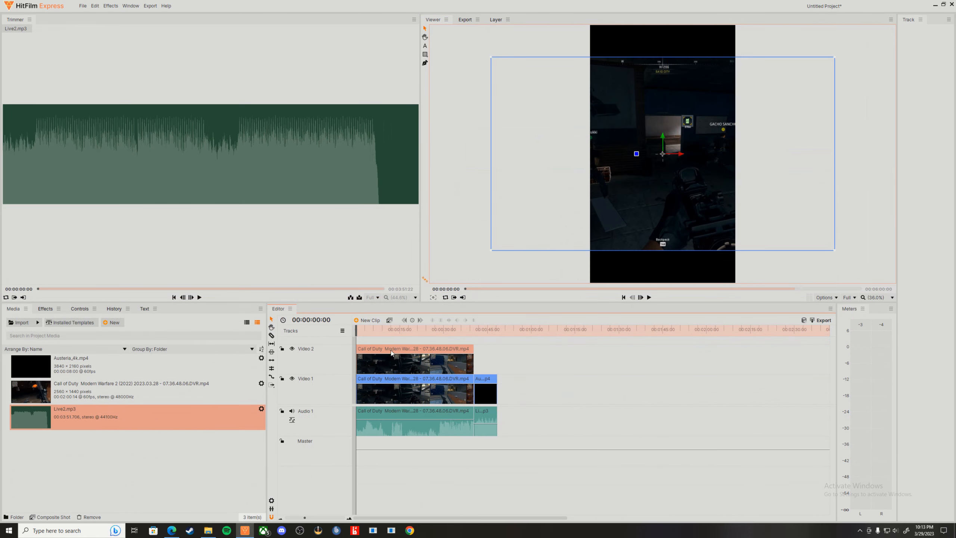
Try shifting the gameplay clip on Video 1 upward in the frame, and undo the move.
{"action": "left_click", "coordinate": [301, 353]}
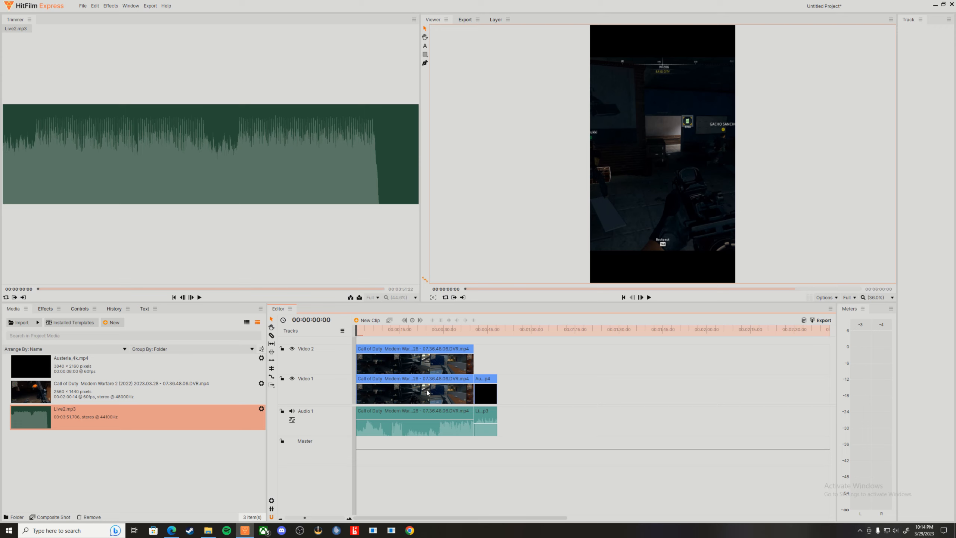
{"action": "left_click", "coordinate": [435, 379]}
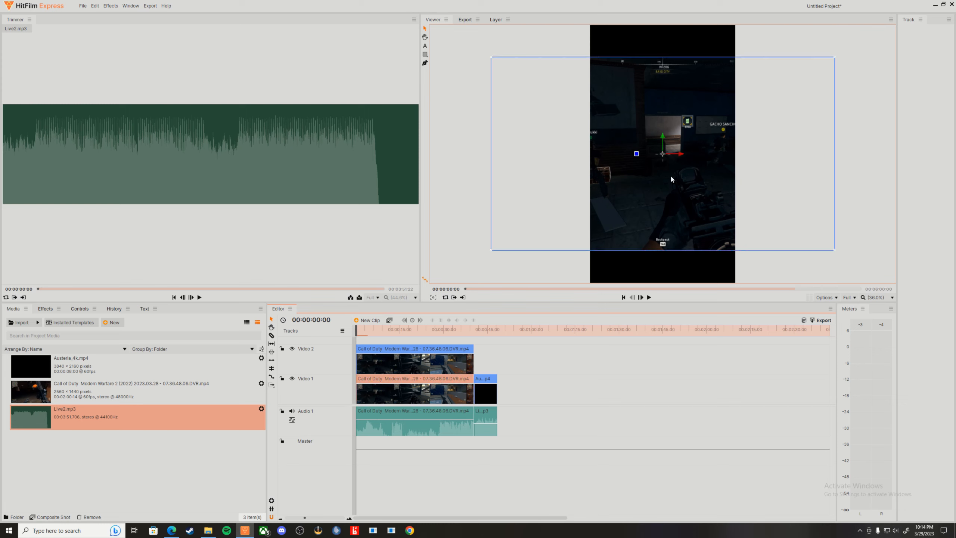
{"action": "left_click_drag", "start_coordinate": [663, 137], "coordinate": [669, 123]}
{"action": "left_click_drag", "start_coordinate": [668, 128], "coordinate": [674, 123]}
{"action": "key", "text": "ctrl+z"}
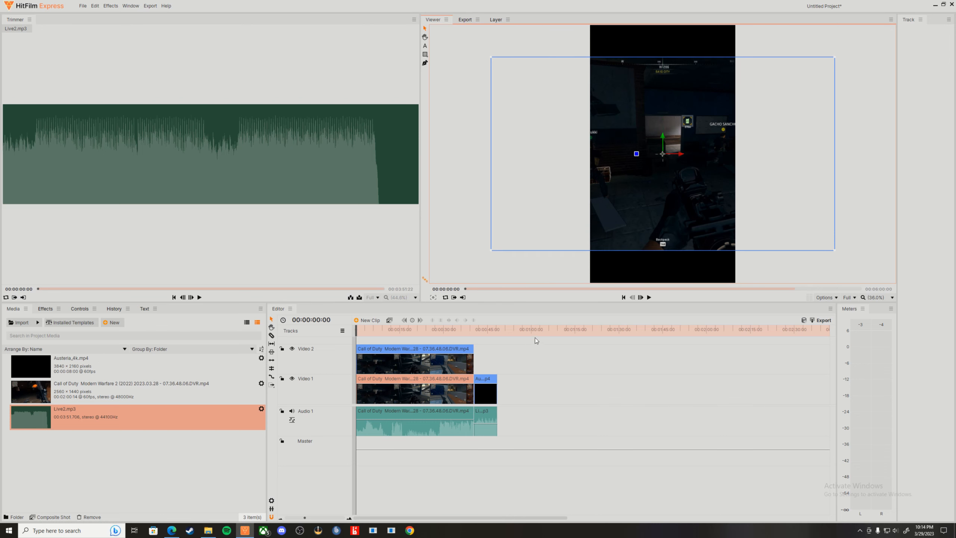
Fit the gameplay clip on Video 1 to the frame height.
{"action": "right_click", "coordinate": [386, 380]}
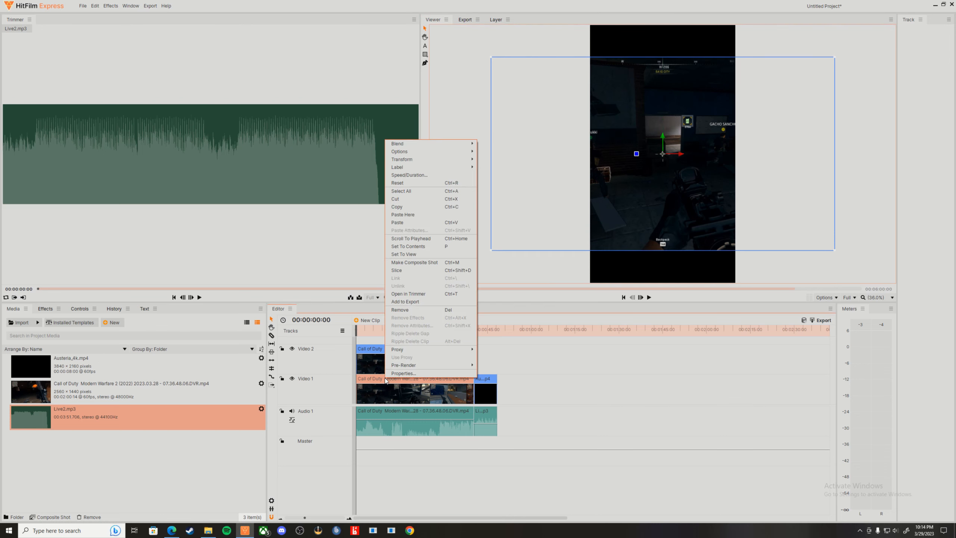
{"action": "mouse_move", "coordinate": [455, 159]}
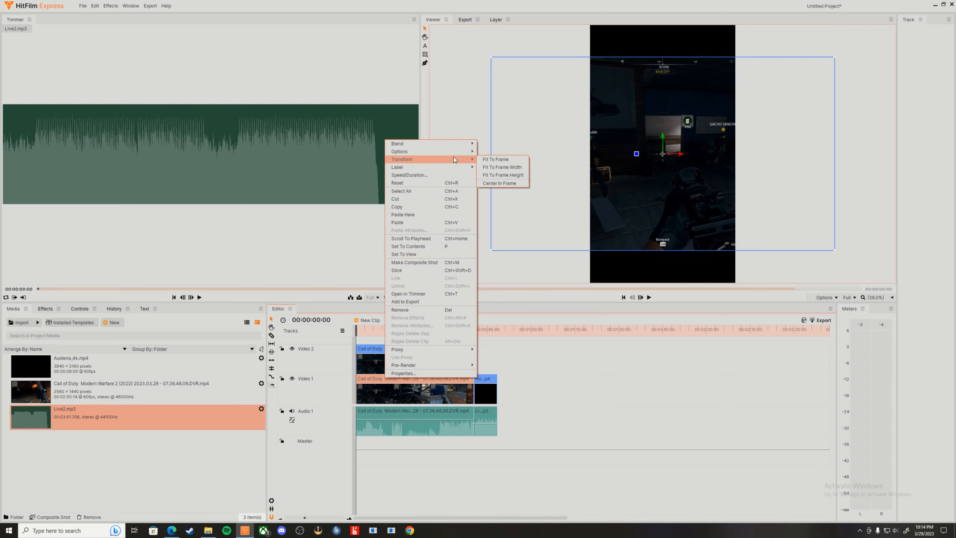
{"action": "left_click", "coordinate": [503, 175]}
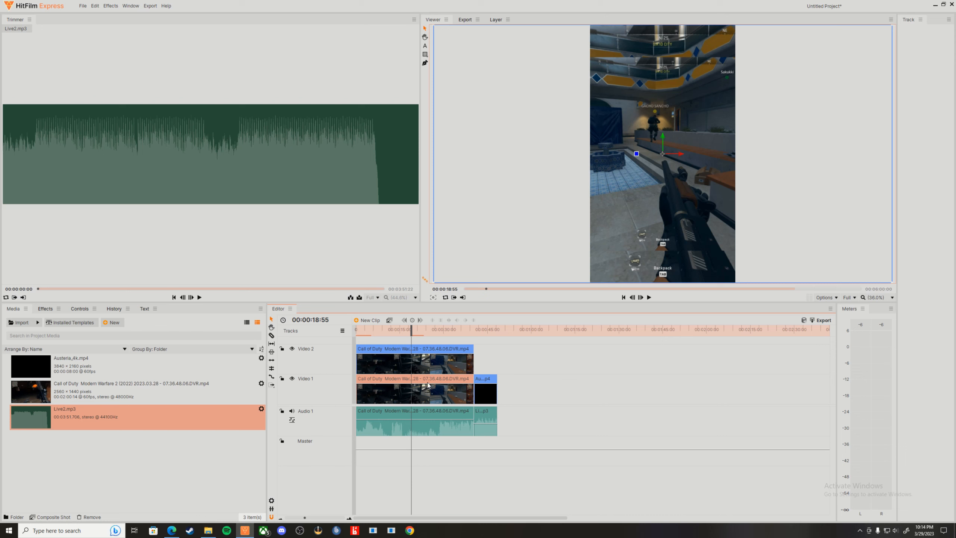
Apply the Blur effect from the Blurs category to the gameplay clip on Video 1.
{"action": "left_click", "coordinate": [46, 309]}
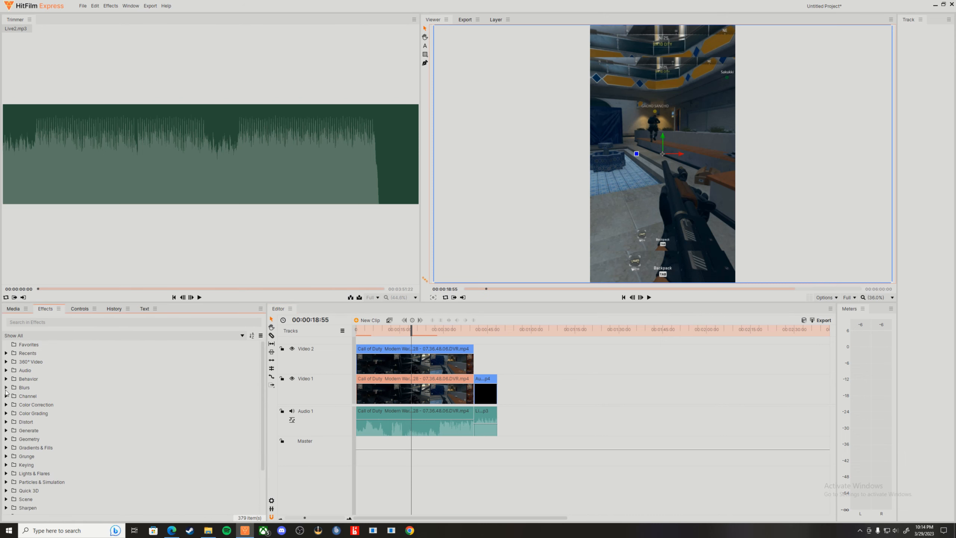
{"action": "double_click", "coordinate": [18, 389]}
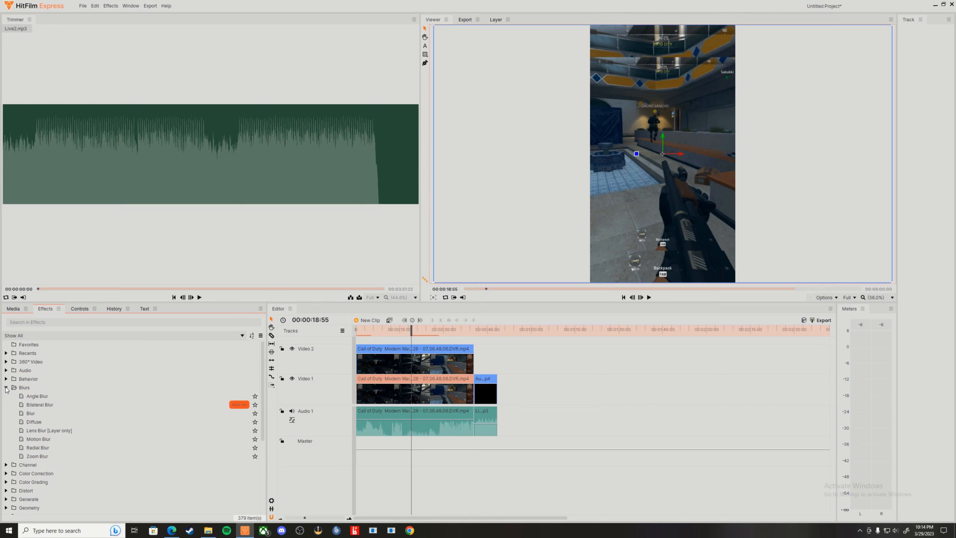
{"action": "left_click", "coordinate": [56, 412]}
{"action": "left_click_drag", "start_coordinate": [53, 413], "coordinate": [416, 369]}
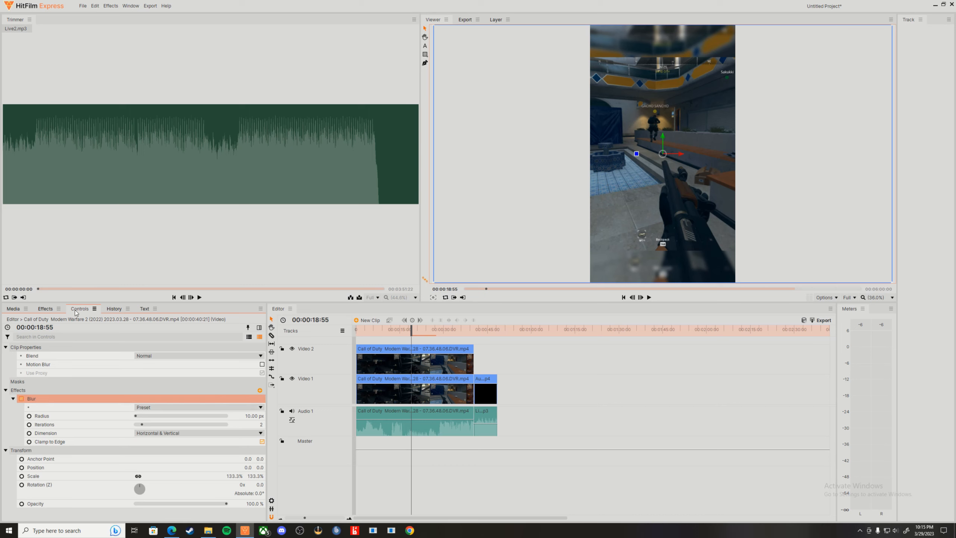
Compare the Heavy and Medium blur presets, set the blur radius to 20 px, and check the frame at 00:00:26:35.
{"action": "left_click", "coordinate": [157, 408]}
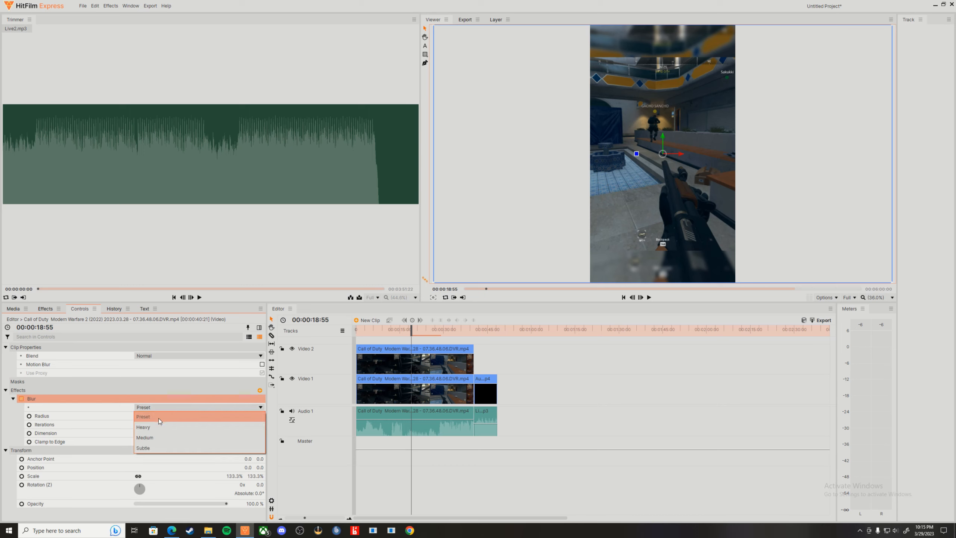
{"action": "left_click", "coordinate": [158, 427]}
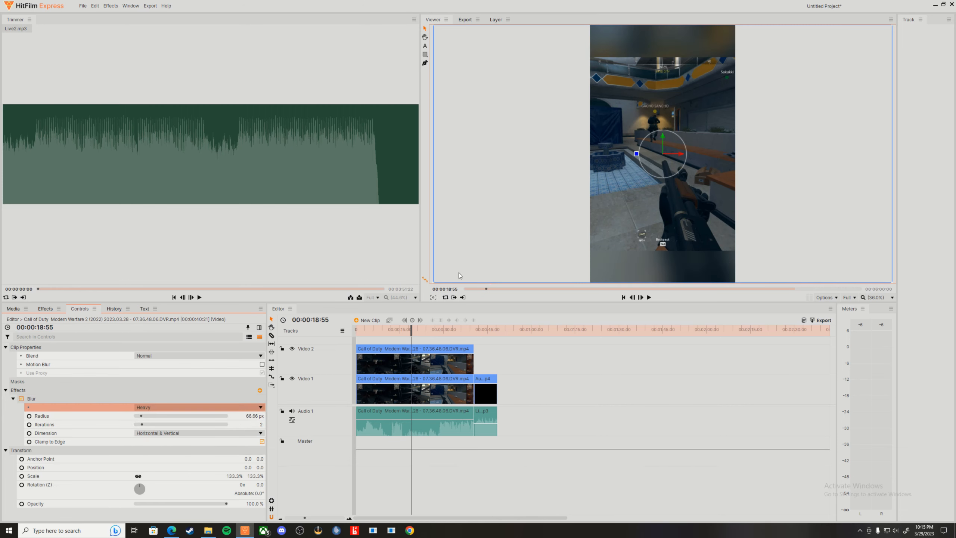
{"action": "left_click", "coordinate": [178, 410]}
{"action": "left_click", "coordinate": [165, 436]}
{"action": "left_click_drag", "start_coordinate": [412, 330], "coordinate": [433, 339]}
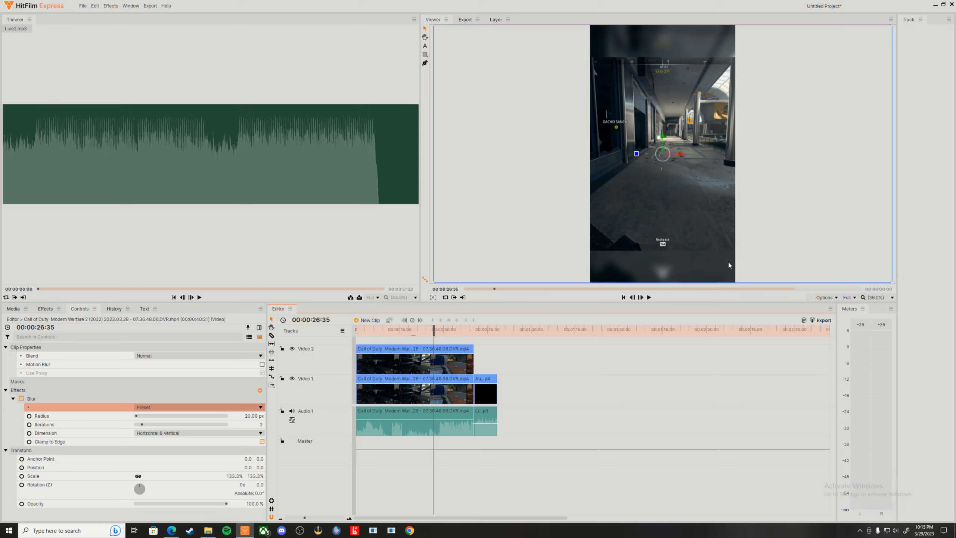
Enlarge the gameplay clip on Video 2 to about 110.4% scale.
{"action": "left_click", "coordinate": [372, 357]}
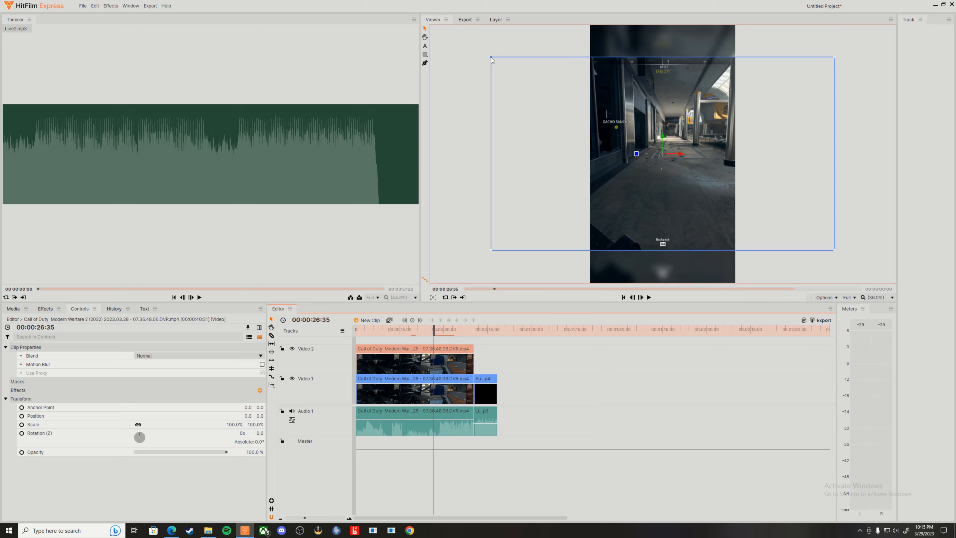
{"action": "left_click_drag", "start_coordinate": [490, 57], "coordinate": [473, 50]}
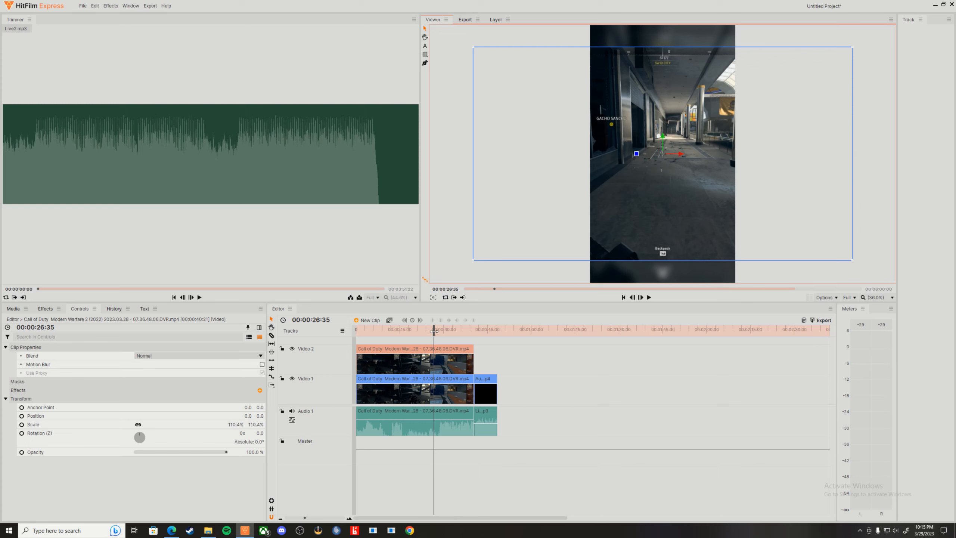
Scale the Austeria_4k.mp4 clip at the end of Video 1 down to about 42.8%.
{"action": "left_click_drag", "start_coordinate": [434, 331], "coordinate": [486, 351]}
{"action": "left_click", "coordinate": [488, 380]}
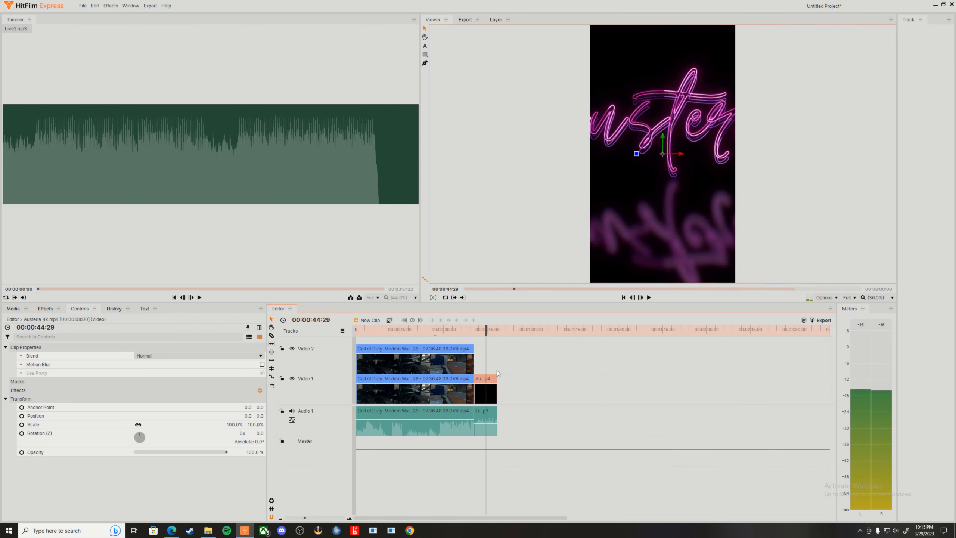
{"action": "right_click", "coordinate": [480, 381]}
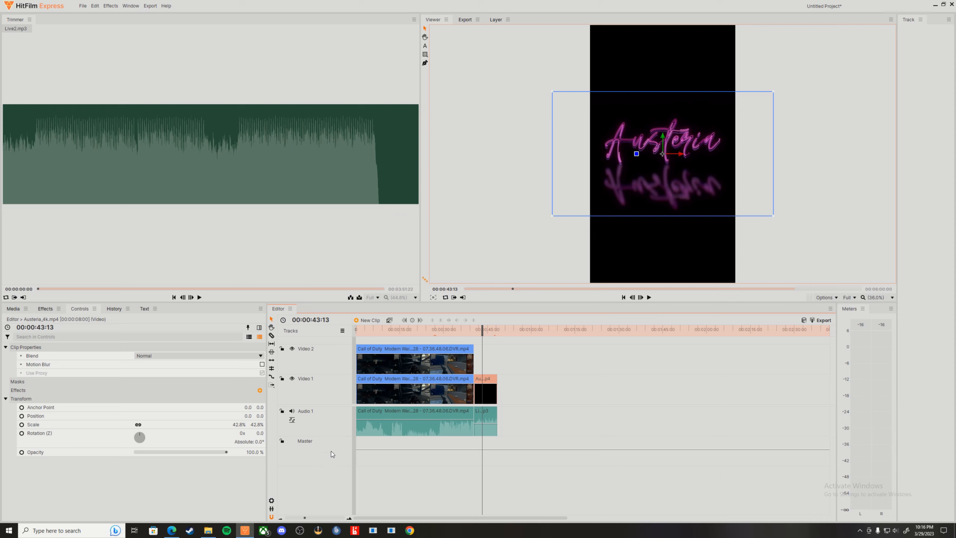
Insert a second audio track and place Live2.mp3 on it from the start of the timeline.
{"action": "right_click", "coordinate": [331, 442]}
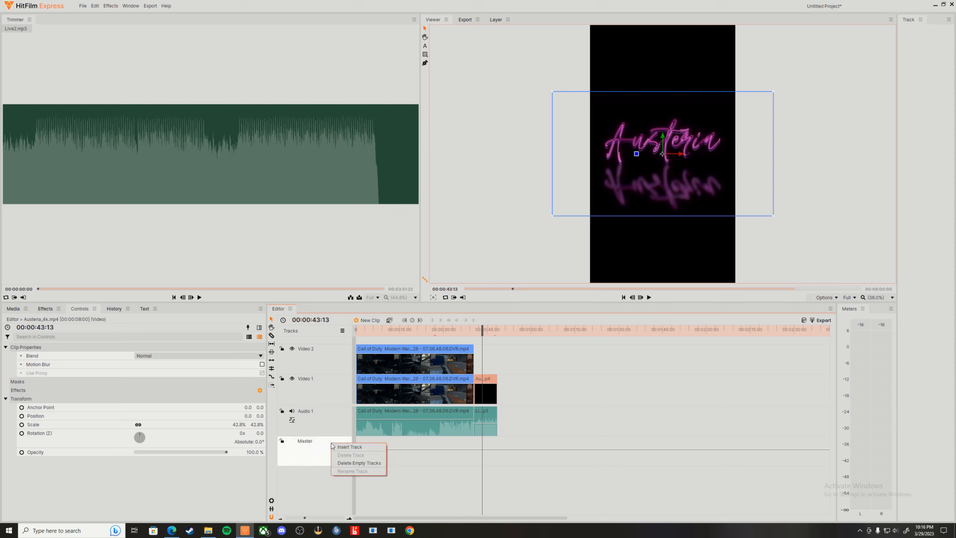
{"action": "left_click", "coordinate": [345, 445]}
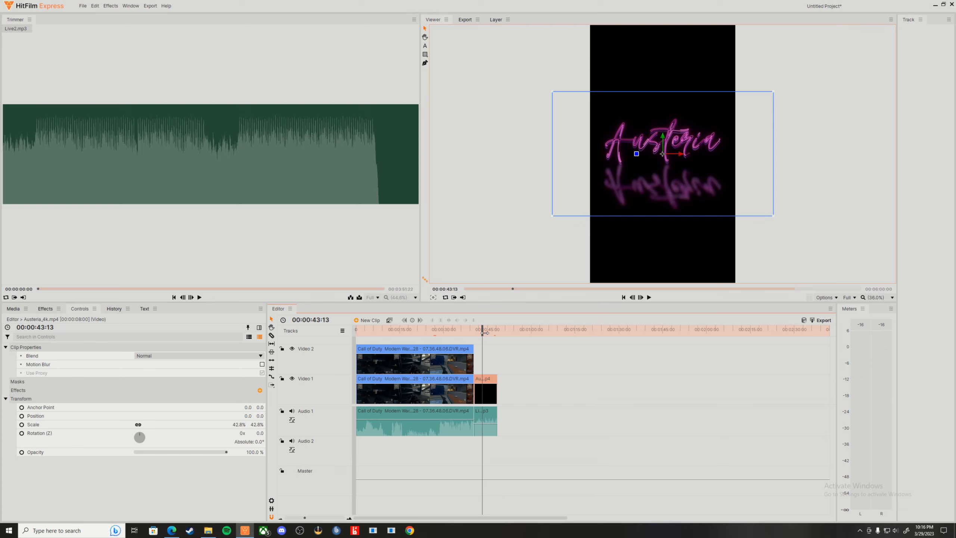
{"action": "left_click_drag", "start_coordinate": [484, 333], "coordinate": [355, 334]}
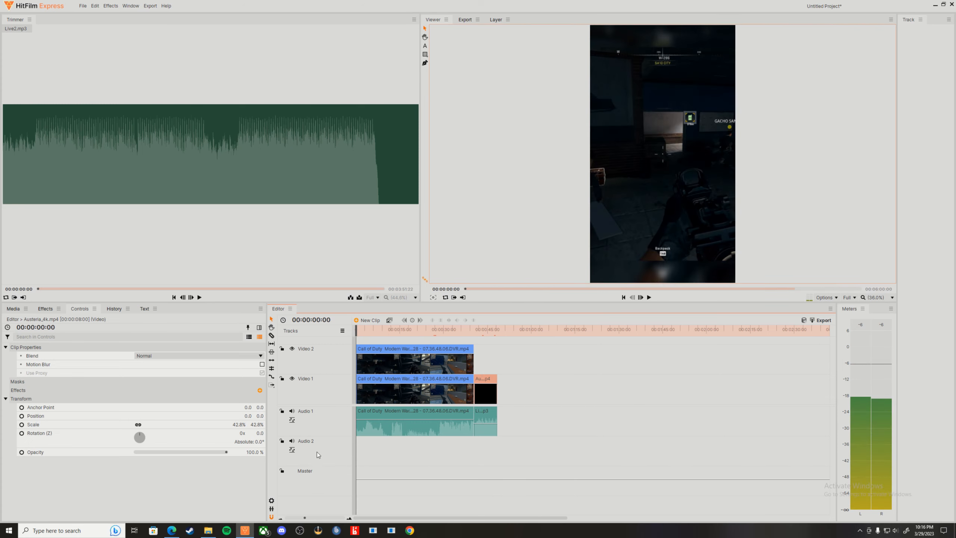
{"action": "left_click", "coordinate": [15, 308]}
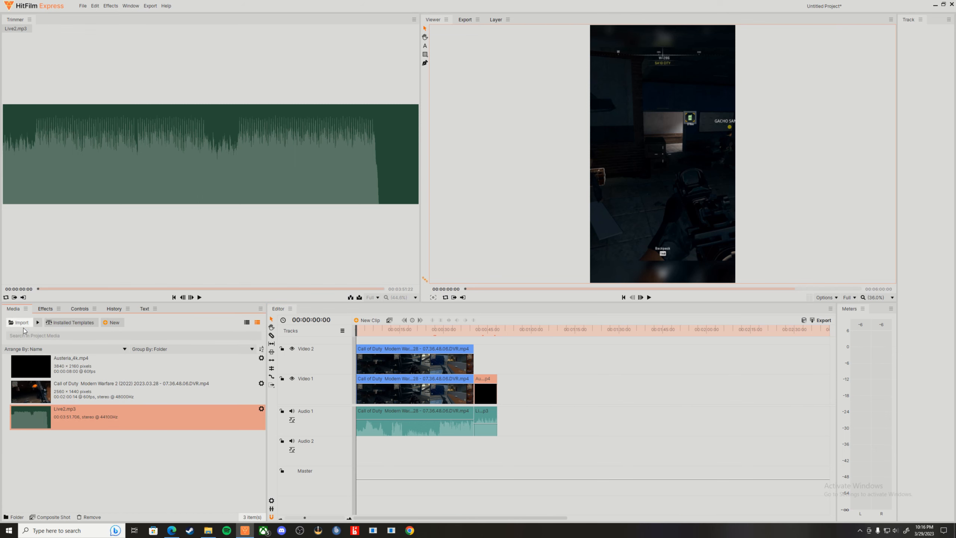
{"action": "left_click_drag", "start_coordinate": [65, 412], "coordinate": [355, 454]}
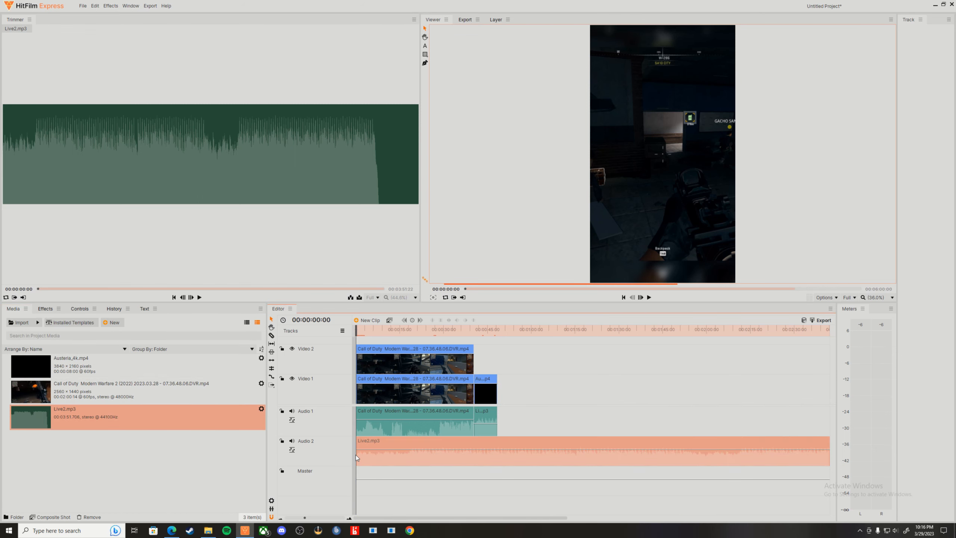
Slice Live2.mp3 on Audio 2 where the Austeria clip ends and delete the excess music after the cut.
{"action": "left_click", "coordinate": [272, 334]}
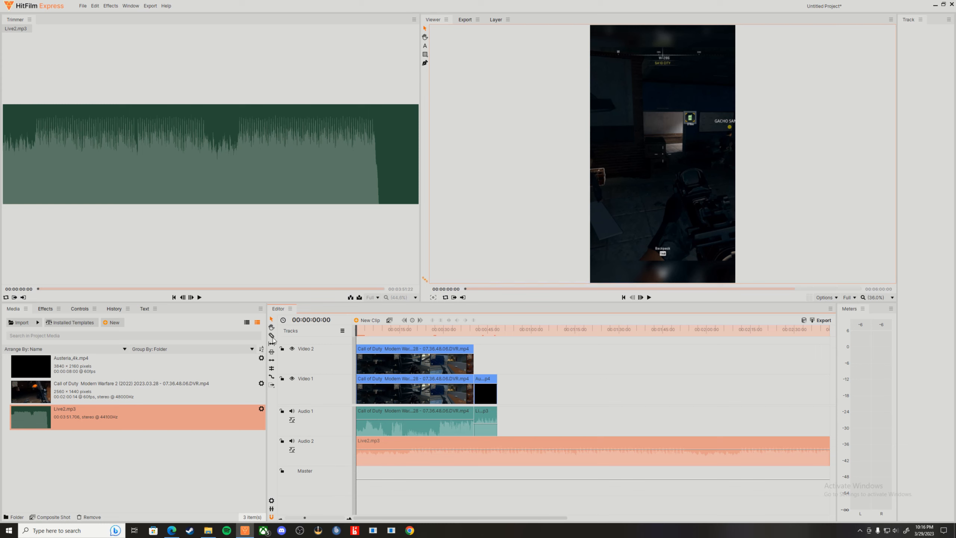
{"action": "left_click", "coordinate": [499, 441]}
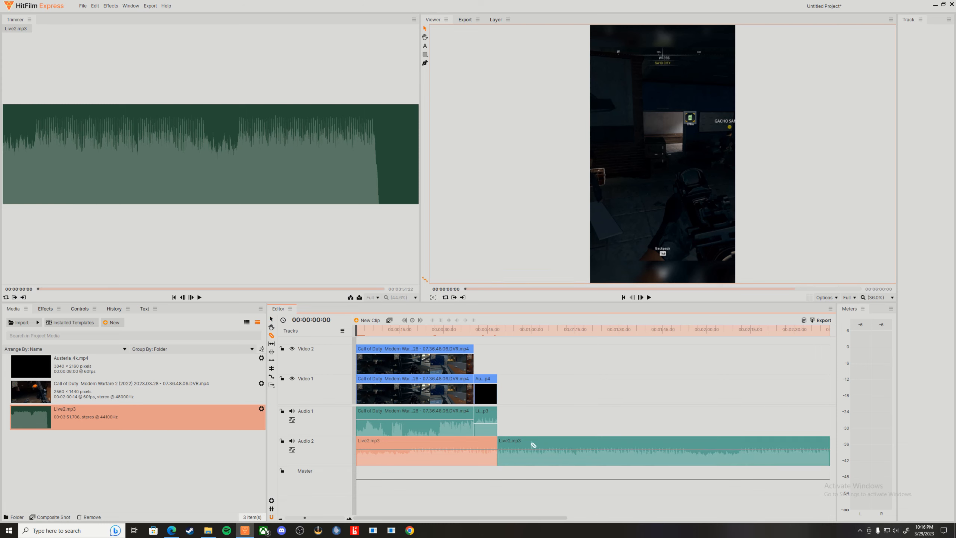
{"action": "right_click", "coordinate": [531, 447]}
{"action": "left_click", "coordinate": [582, 381]}
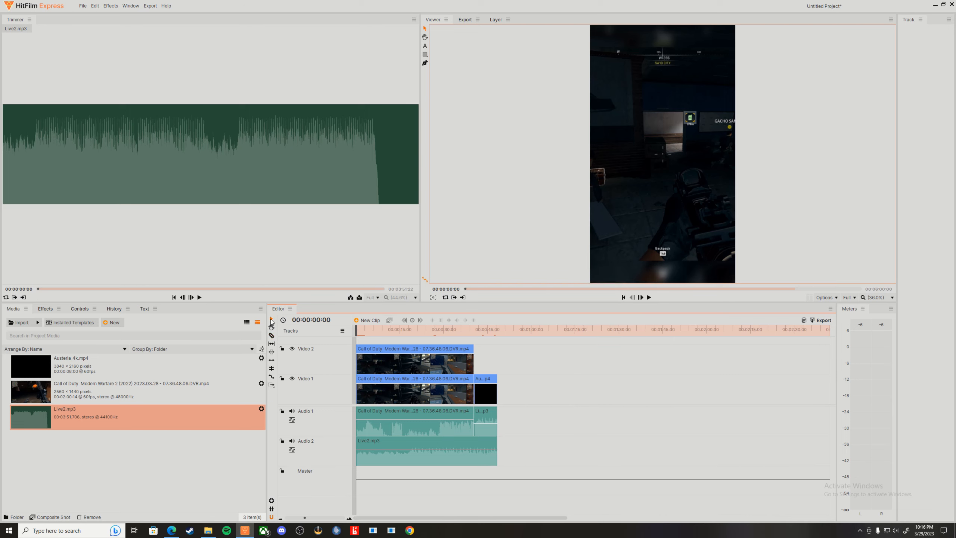
Lower the volume of Live2.mp3 on Audio 2, play back the opening seconds, and return the playhead to the start.
{"action": "left_click_drag", "start_coordinate": [392, 449], "coordinate": [392, 458]}
{"action": "key", "text": "space"}
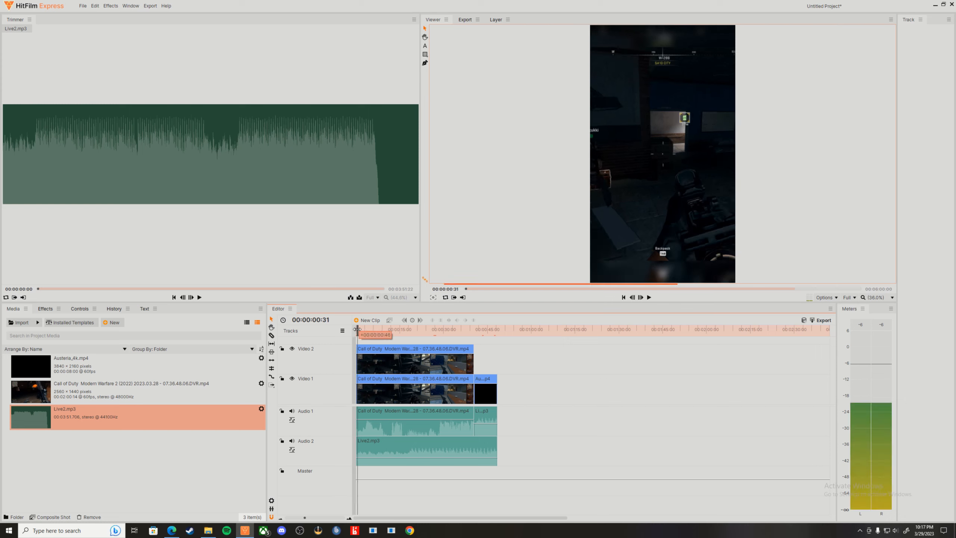
{"action": "left_click", "coordinate": [650, 297]}
{"action": "left_click", "coordinate": [651, 299]}
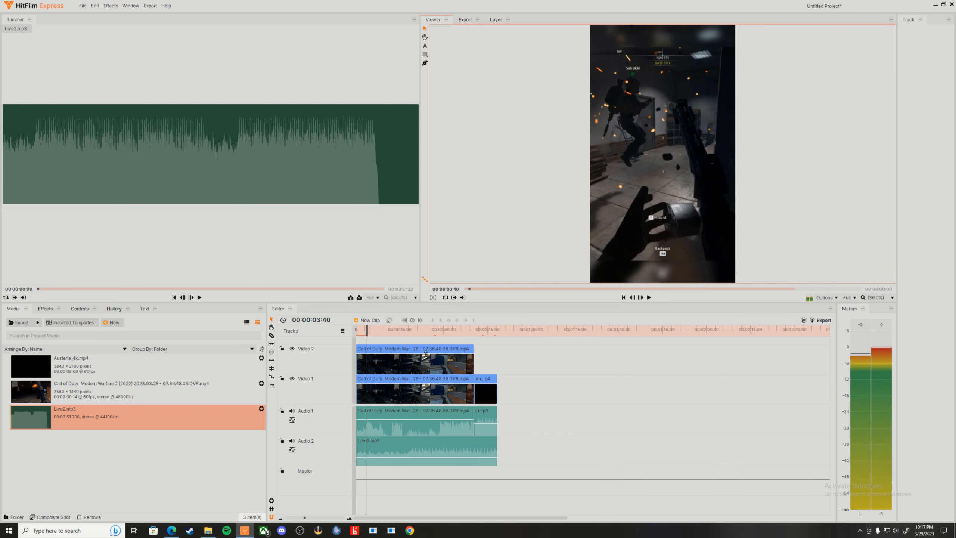
{"action": "left_click_drag", "start_coordinate": [367, 329], "coordinate": [352, 333]}
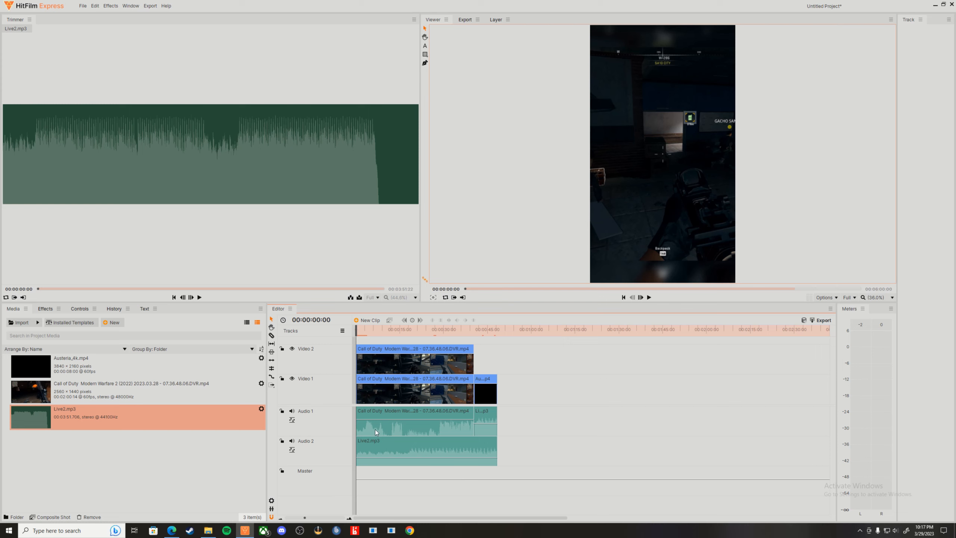
Examine the voiceover recording settings, including the input device, and close them without recording.
{"action": "right_click", "coordinate": [392, 444]}
{"action": "left_click", "coordinate": [646, 378]}
{"action": "left_click", "coordinate": [83, 6]}
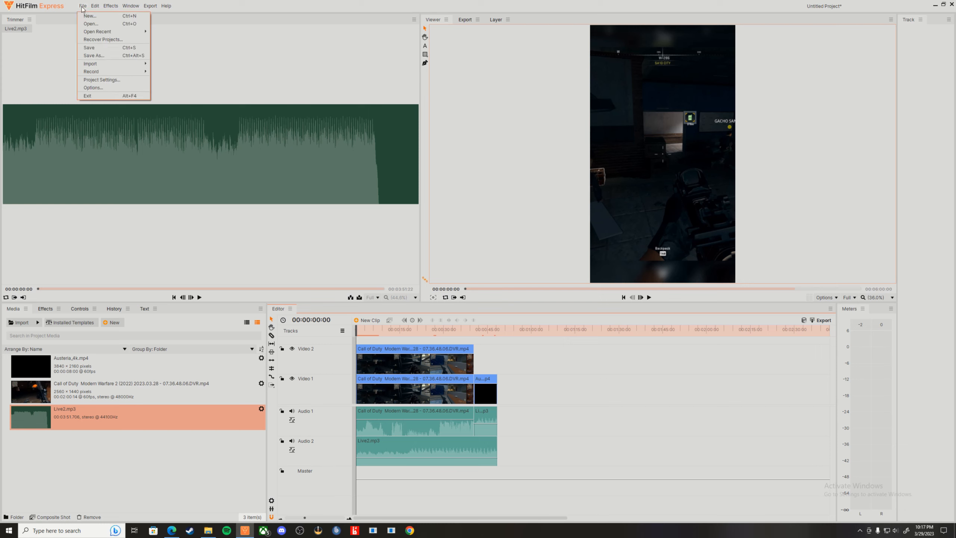
{"action": "mouse_move", "coordinate": [98, 71]}
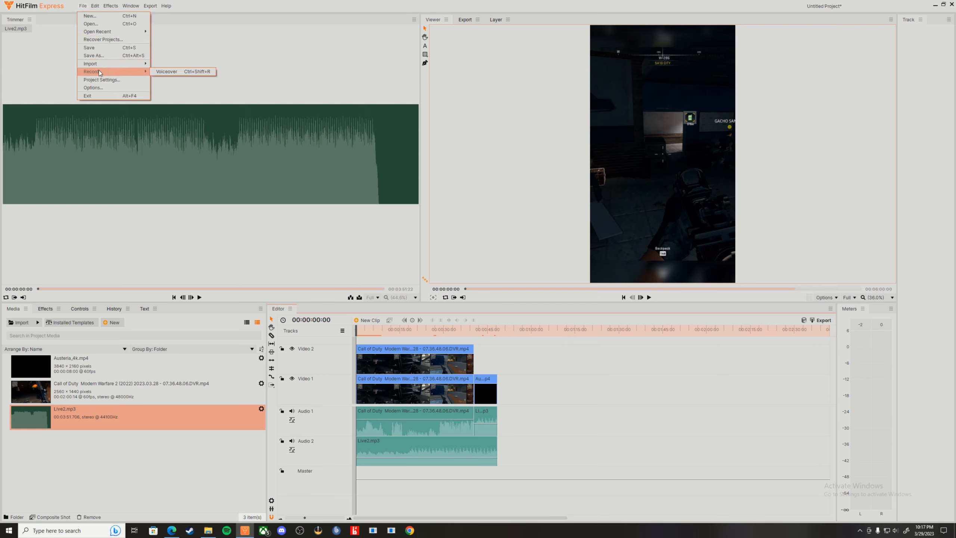
{"action": "left_click", "coordinate": [162, 73]}
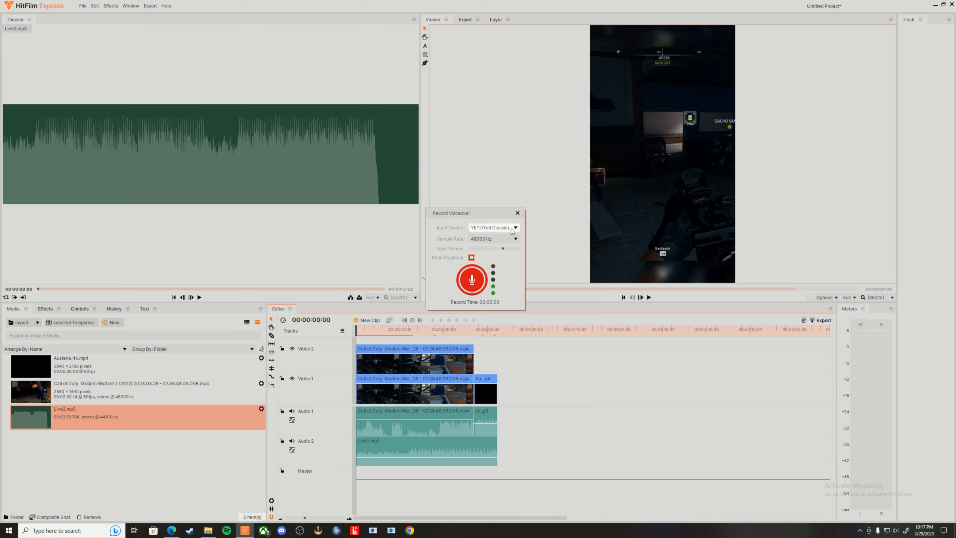
{"action": "left_click", "coordinate": [517, 213]}
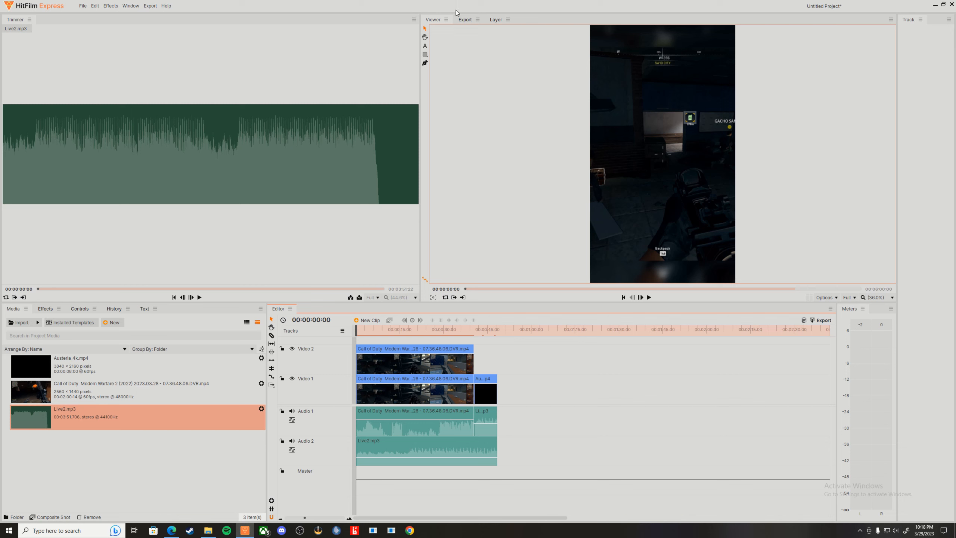
Review the export presets and make TikTok 1080 60fps the default export preset.
{"action": "left_click", "coordinate": [462, 20]}
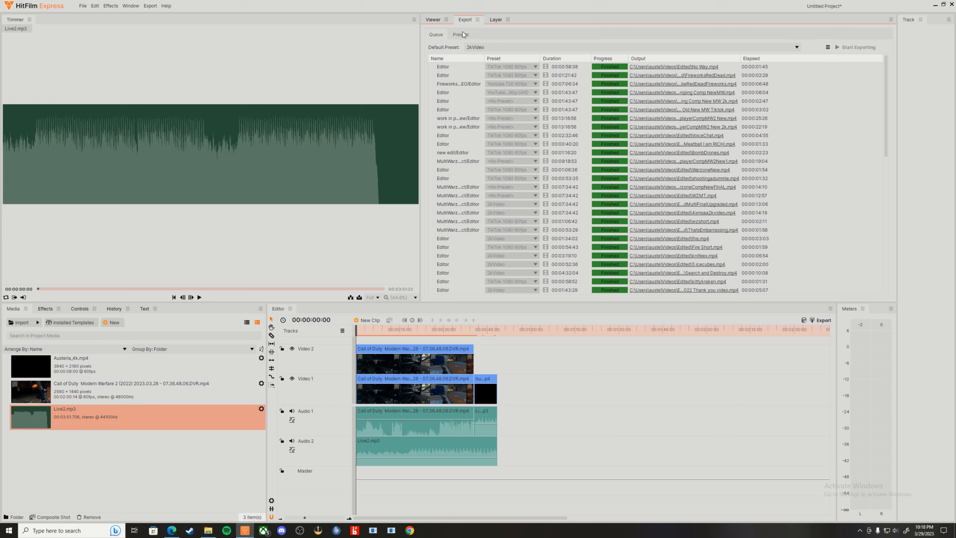
{"action": "left_click", "coordinate": [461, 34]}
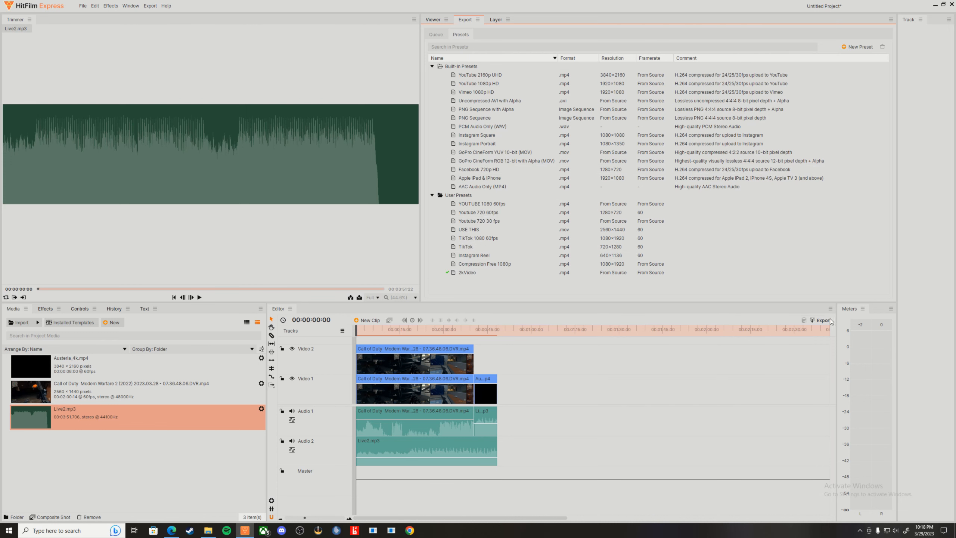
{"action": "left_click", "coordinate": [817, 320]}
{"action": "mouse_move", "coordinate": [826, 361]}
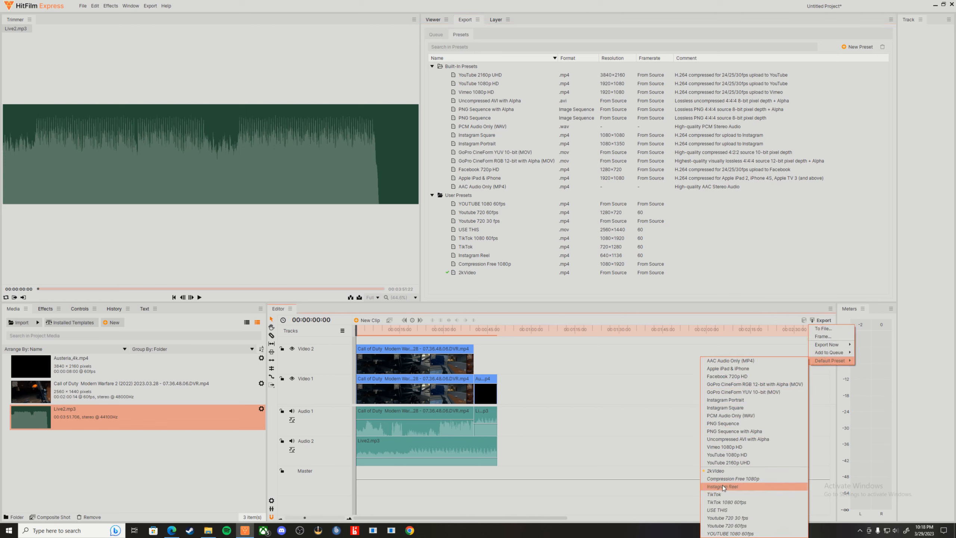
{"action": "left_click", "coordinate": [734, 504]}
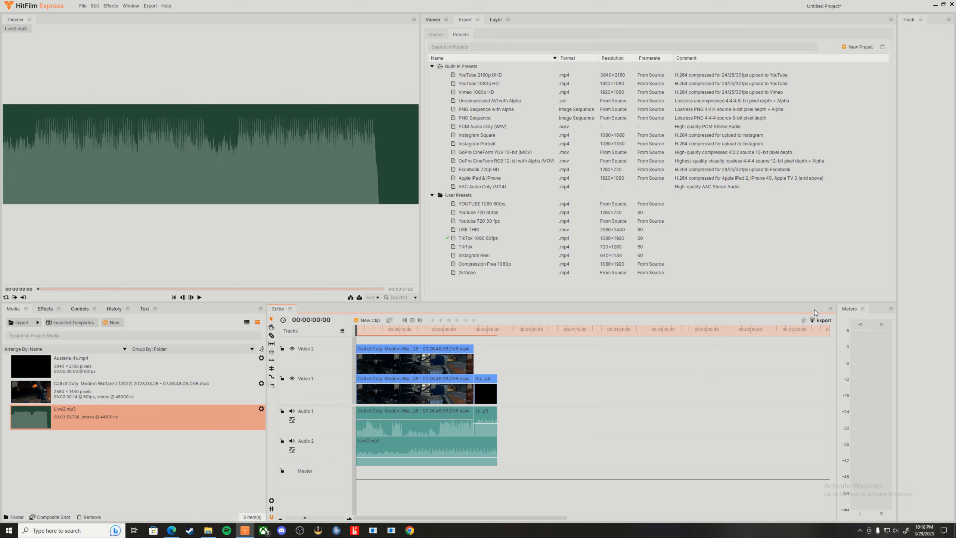
Start exporting the timeline to an MP4 file, and cancel before naming it.
{"action": "left_click", "coordinate": [83, 6]}
{"action": "left_click", "coordinate": [688, 347]}
{"action": "left_click", "coordinate": [829, 320]}
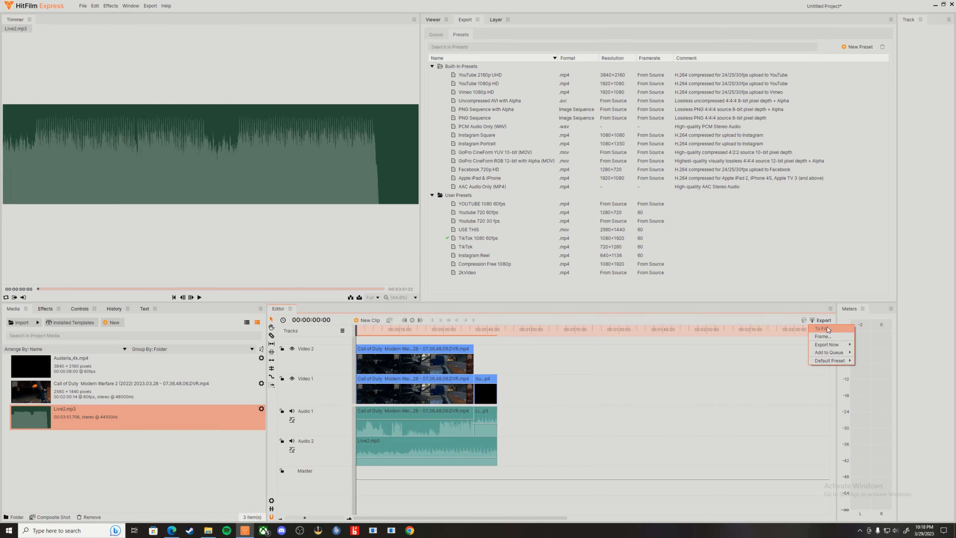
{"action": "left_click", "coordinate": [826, 326]}
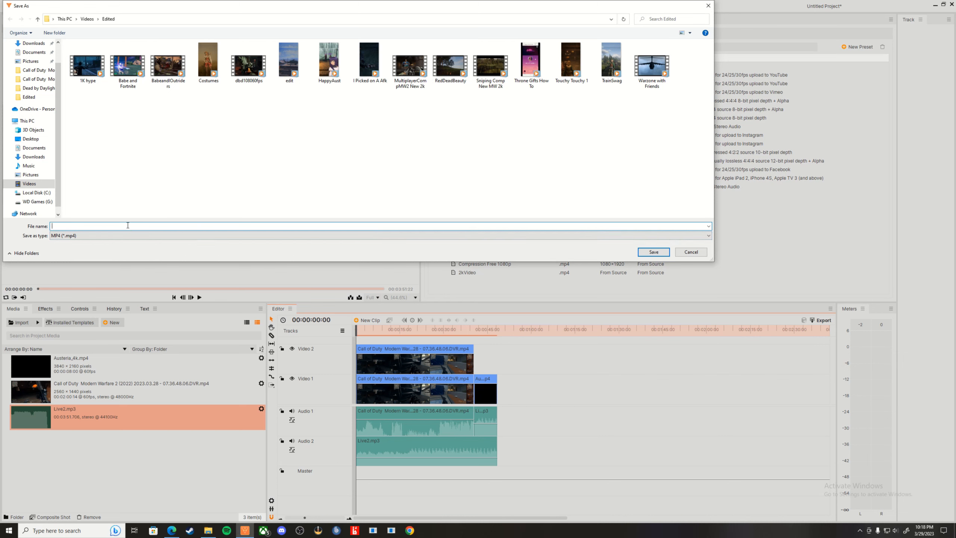
{"action": "left_click", "coordinate": [703, 252]}
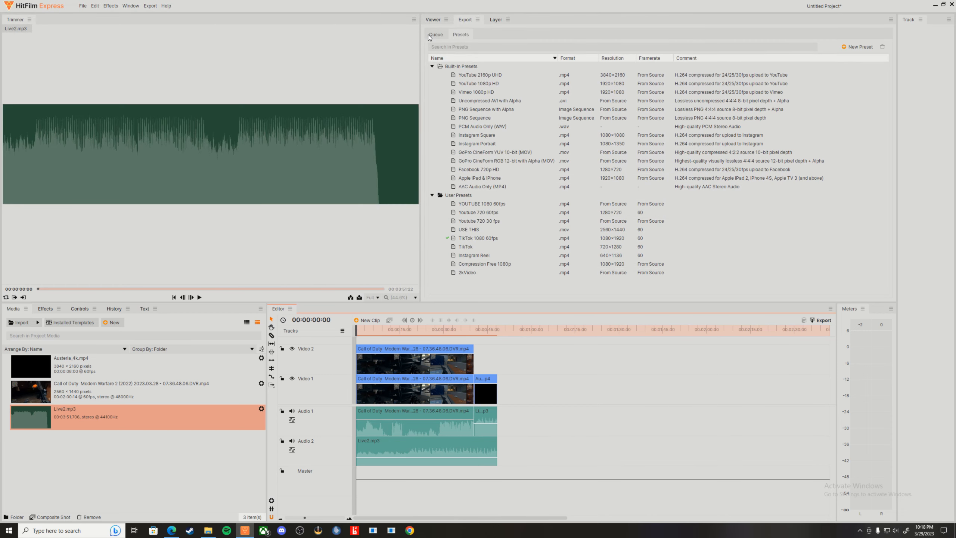
Look through the export queue down to its most recent entries.
{"action": "left_click", "coordinate": [430, 35]}
{"action": "scroll", "coordinate": [647, 278], "scroll_direction": "down", "scroll_amount": 10}
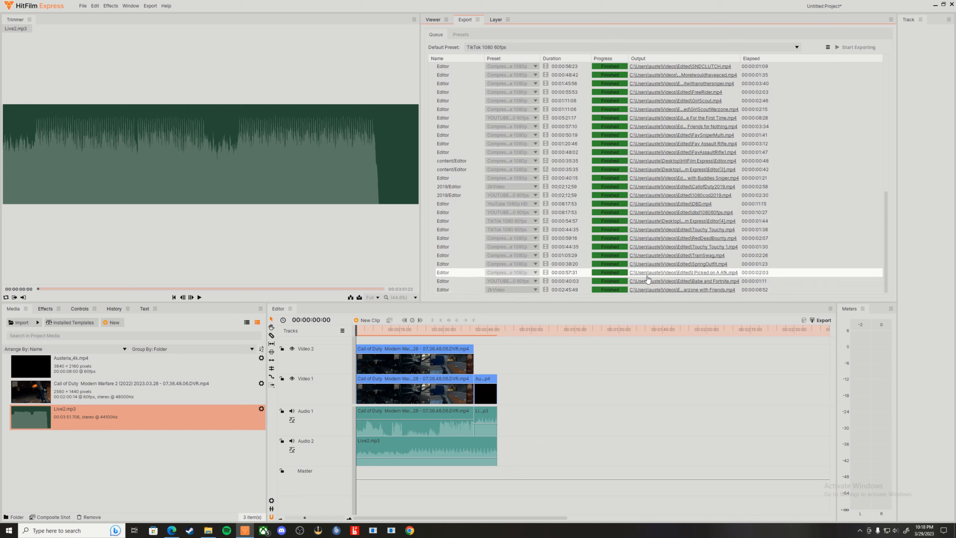